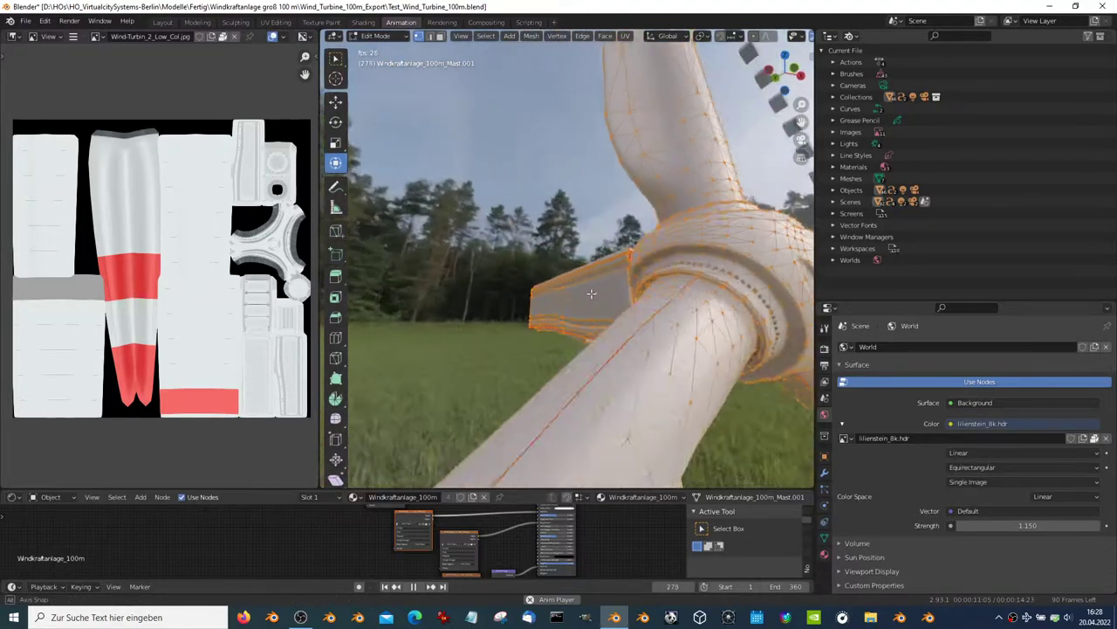
Step: Leave Edit Mode, then put the turbine rotor into Edit Mode to show its mesh wireframe
key("Tab")
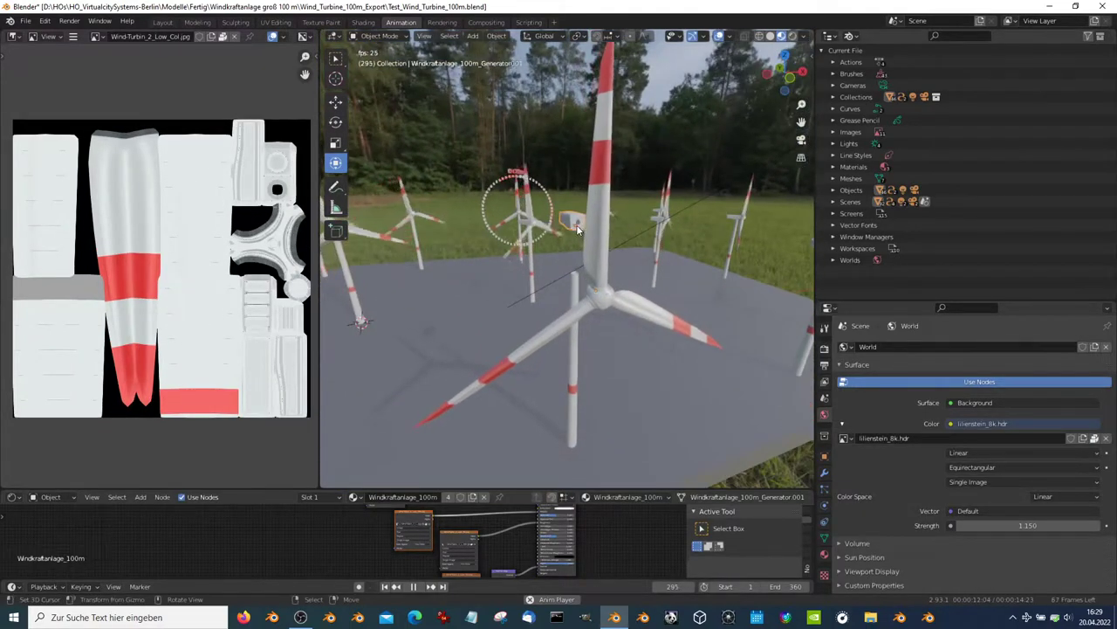
key("Tab")
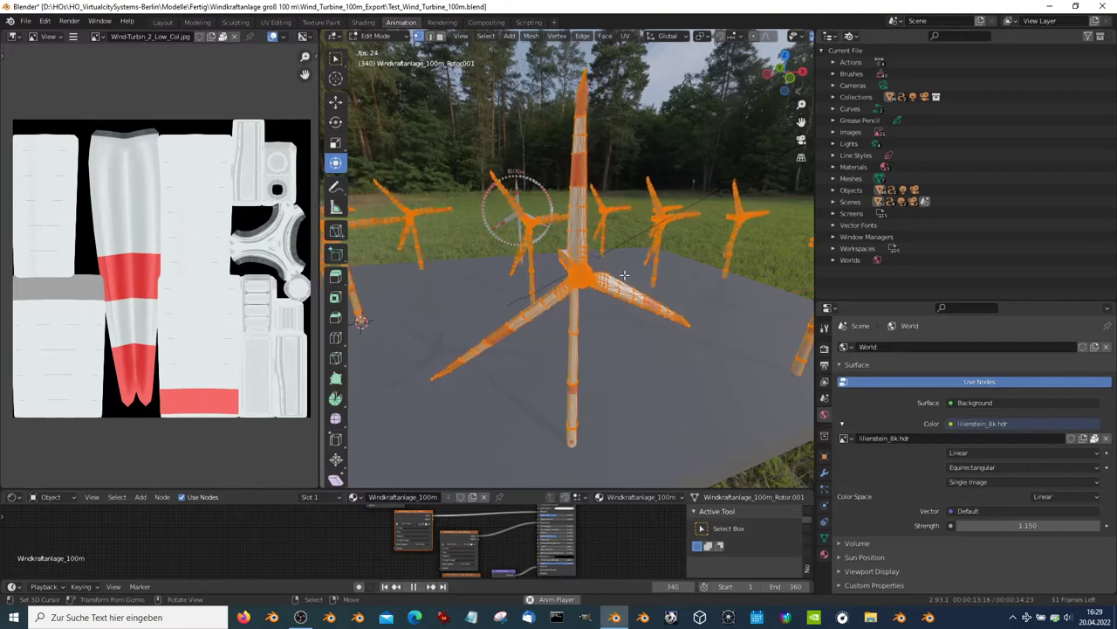
Step: Turn the left panel into the UV Editor and return to Object Mode
scroll(200, 312, "down", 1)
left_click(14, 37)
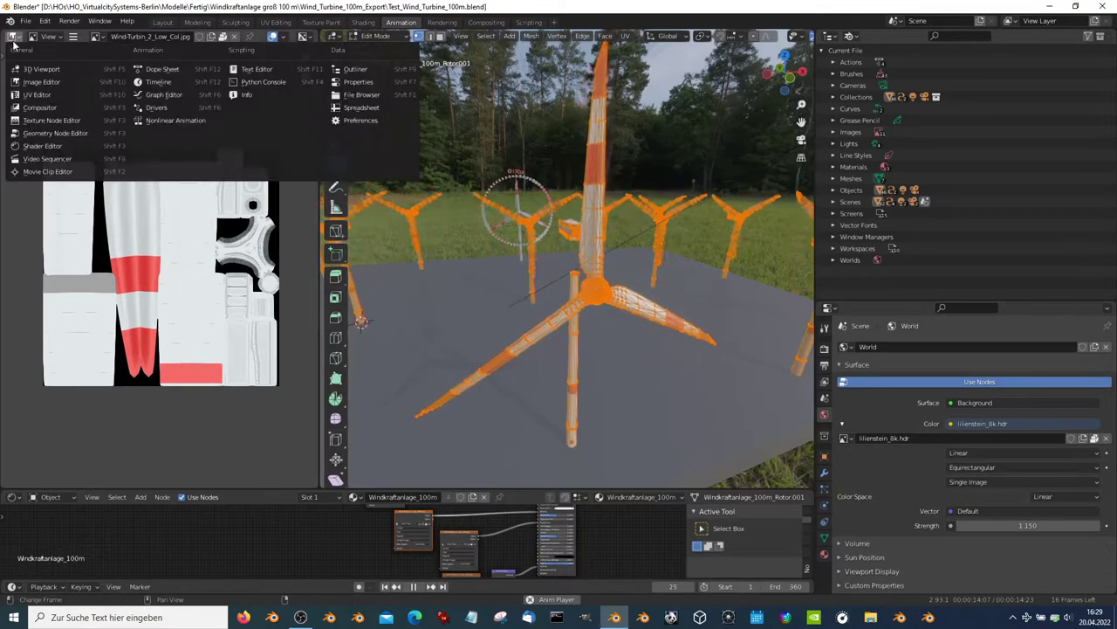
left_click(41, 94)
scroll(182, 222, "up", 2)
scroll(181, 223, "up", 2)
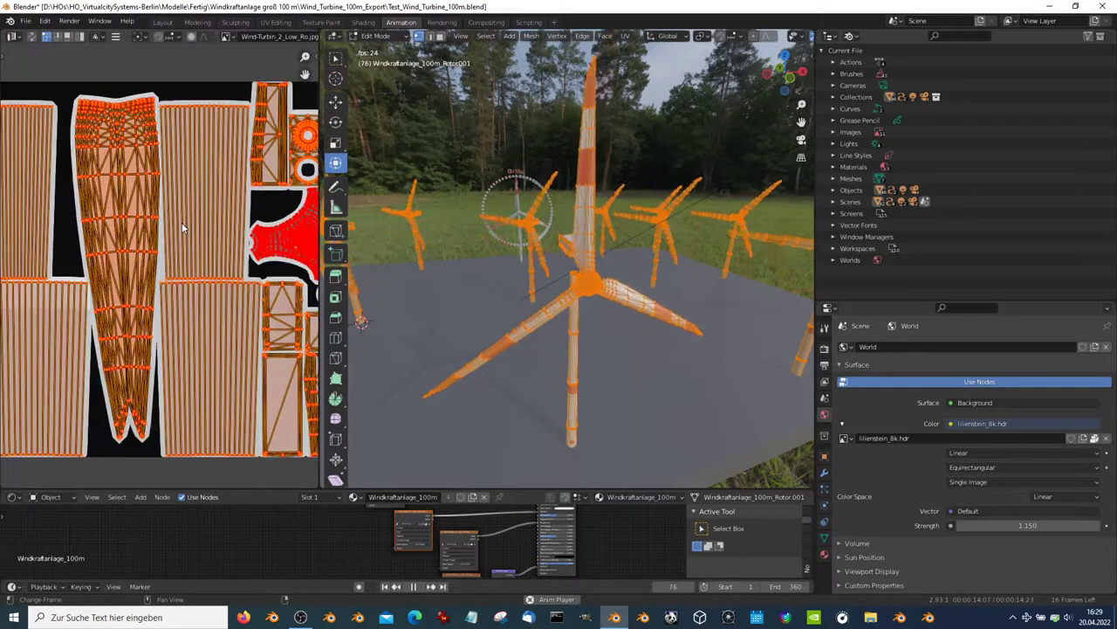
key("Tab")
key("Tab")
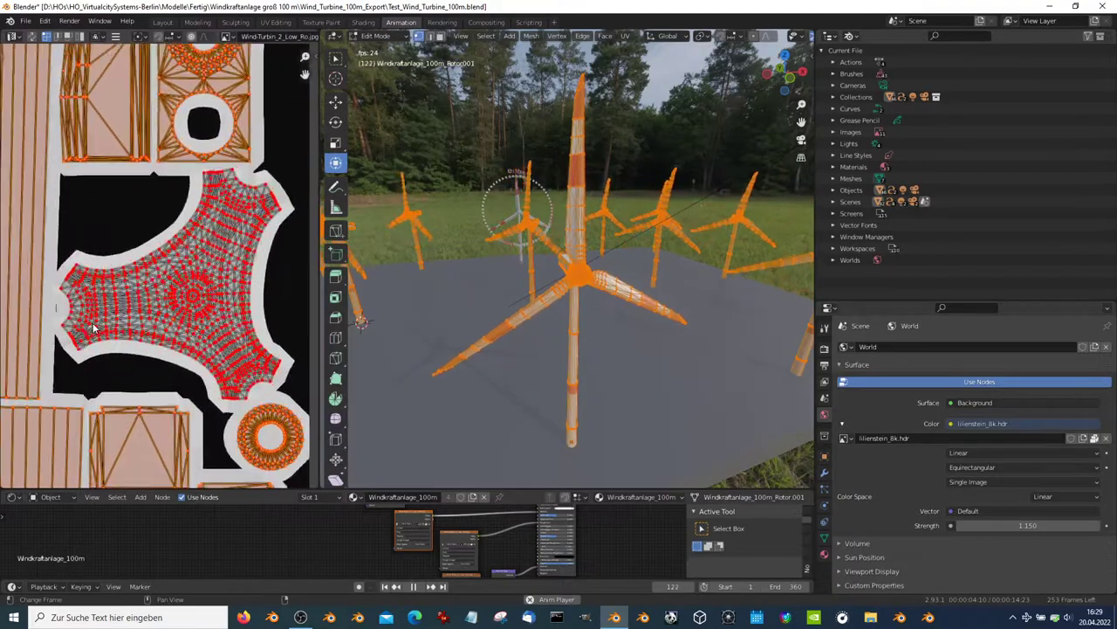
key("Tab")
scroll(171, 328, "up", 2)
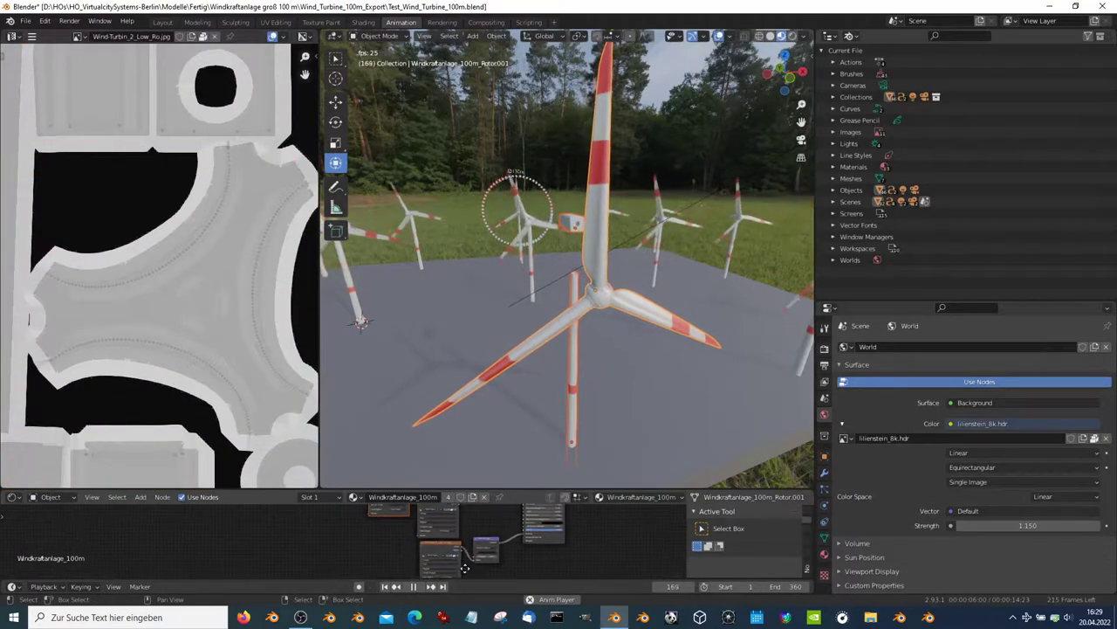
Step: Enlarge the node editor and view the normal, roughness, metallic and colour textures in turn
left_click_drag(521, 491, 521, 368)
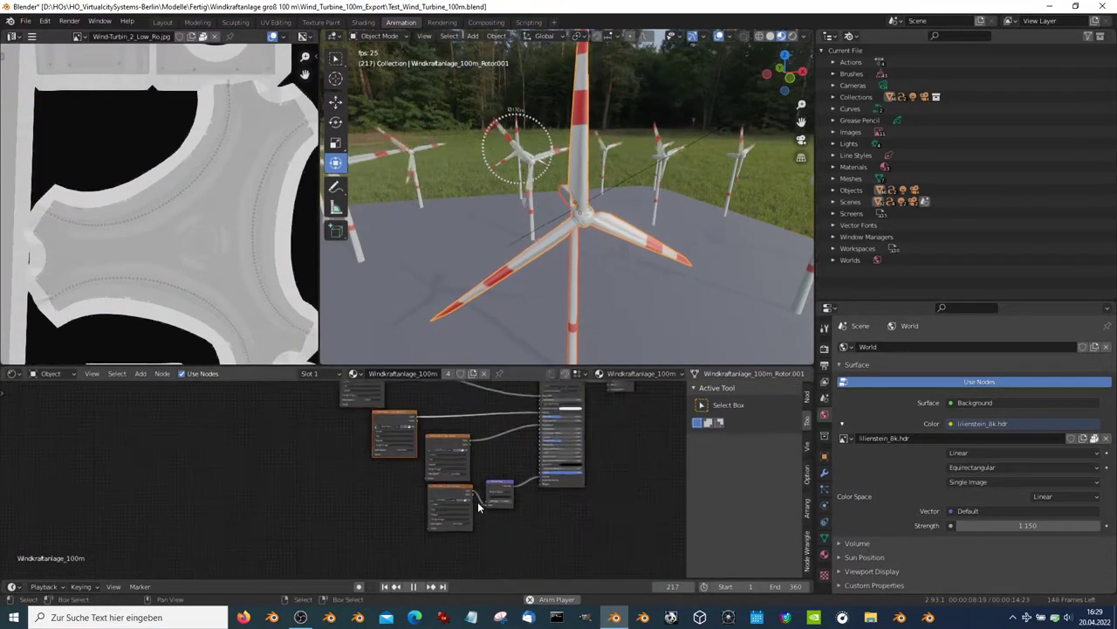
left_click(462, 491)
scroll(197, 179, "down", 3)
scroll(188, 192, "up", 3)
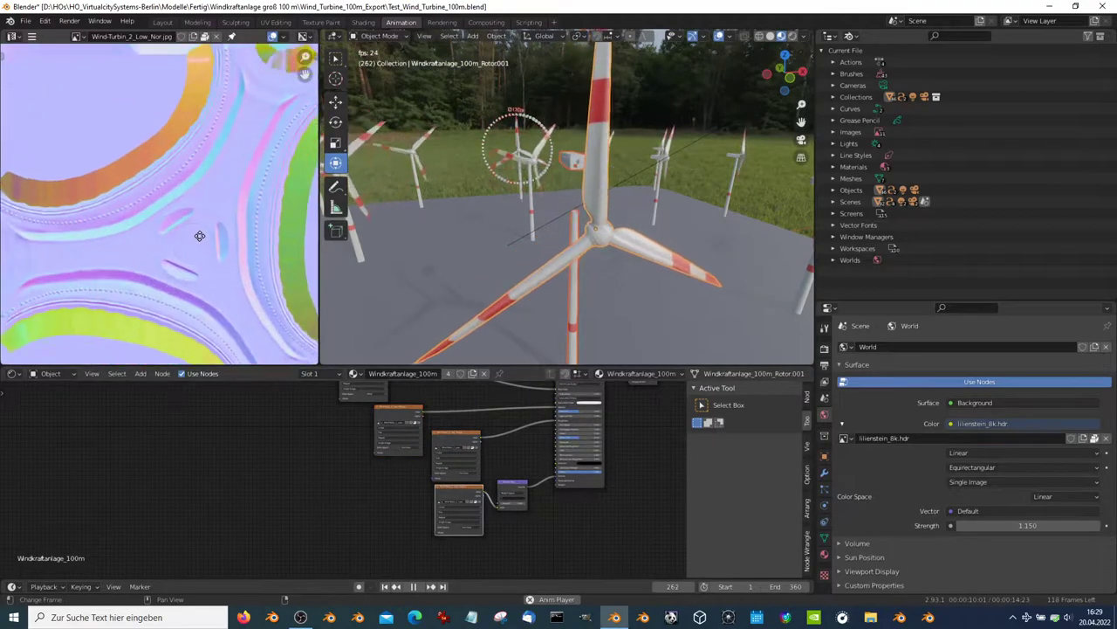
scroll(181, 204, "up", 2)
scroll(181, 204, "down", 2)
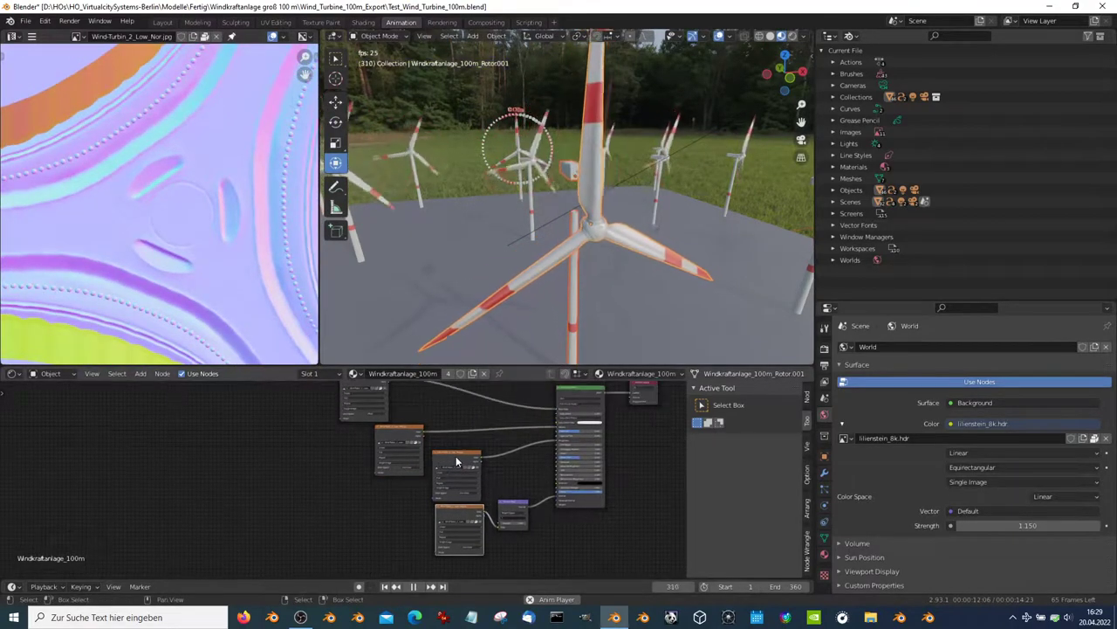
left_click(456, 461)
left_click(408, 426)
middle_click_drag(410, 406, 401, 460)
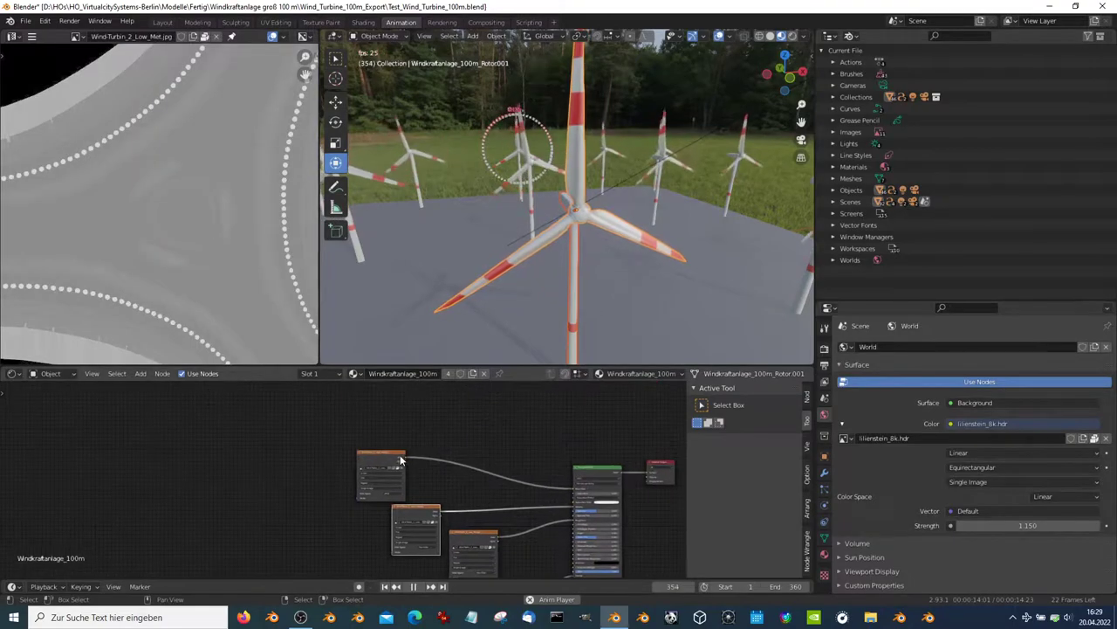
left_click(388, 459)
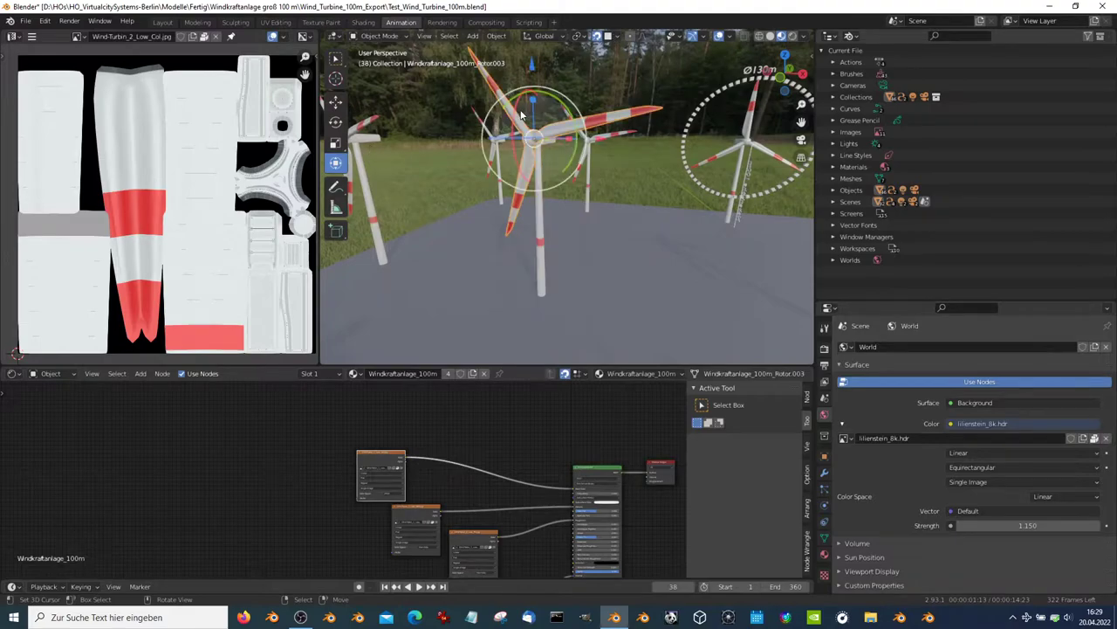
Step: Select the turbine mast and place its first linked duplicates in the field
left_click(554, 138)
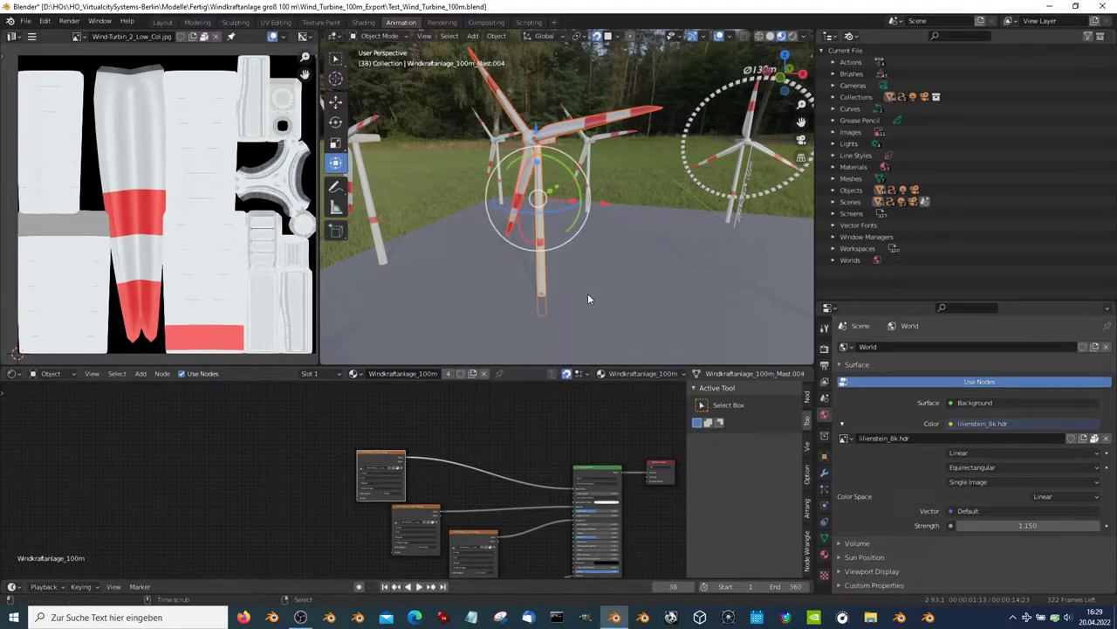
key("shift+d")
key("alt+d")
left_click(667, 274)
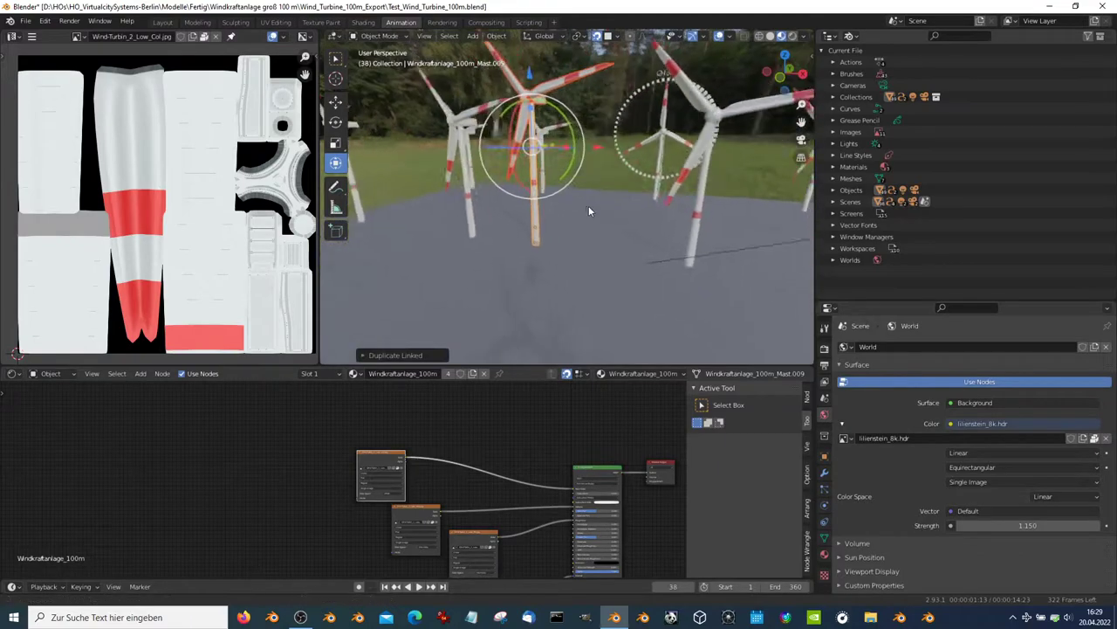
mouse_move(667, 274)
middle_mouse_down()
mouse_move(593, 291)
mouse_move(673, 267)
middle_mouse_up()
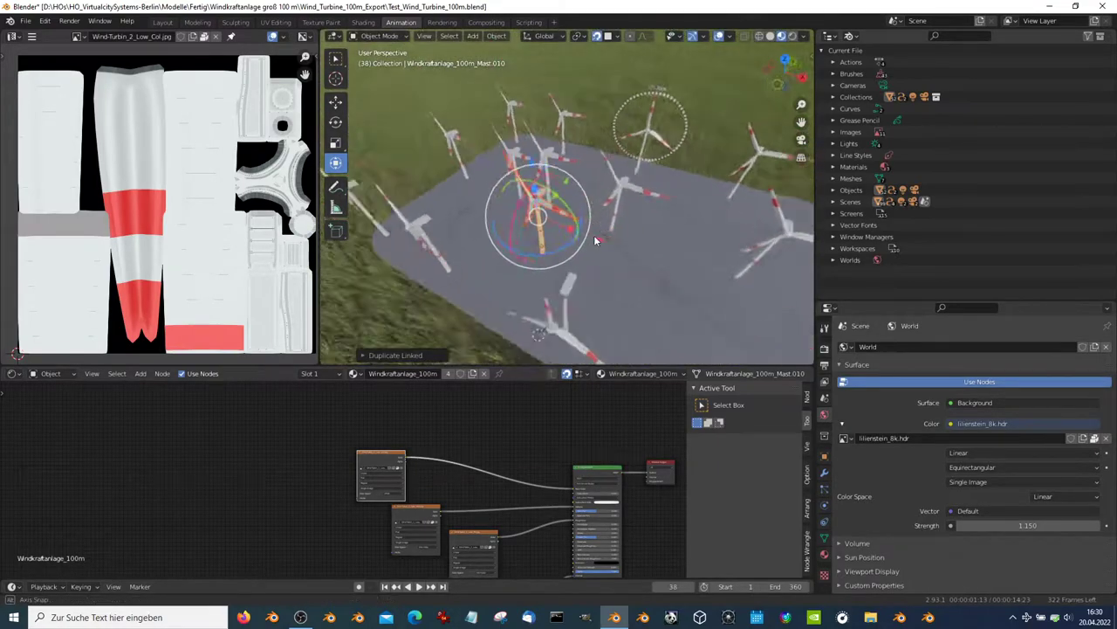
Step: Add more linked turbine copies around the field, reaching Windkraftanlage_100m_Mast.020
key("alt+d")
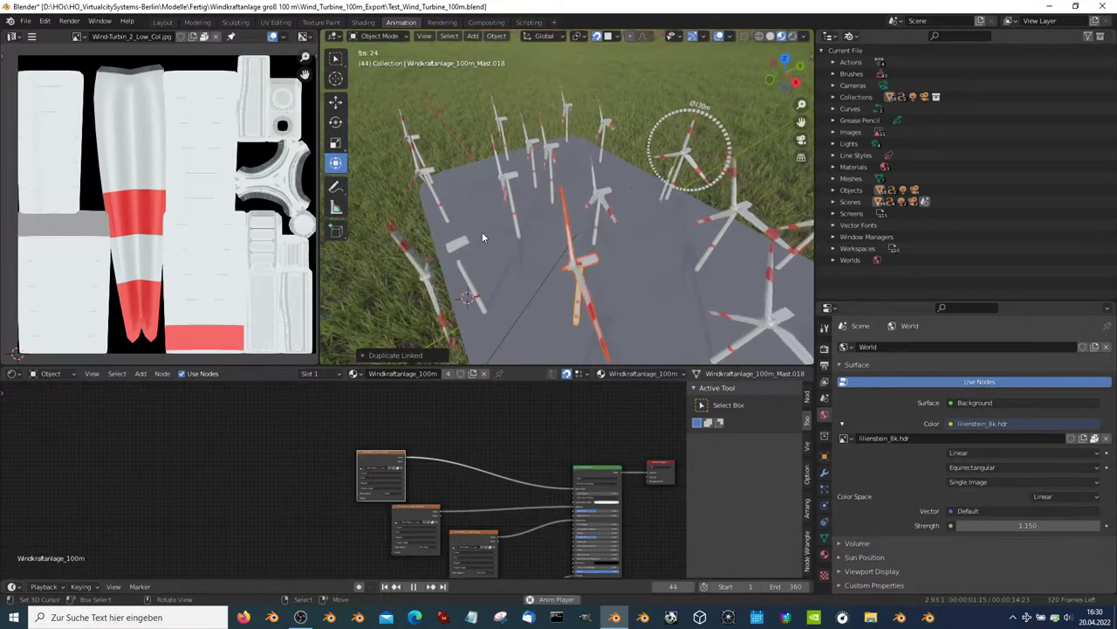
middle_click_drag(482, 235, 599, 201)
key("alt+d")
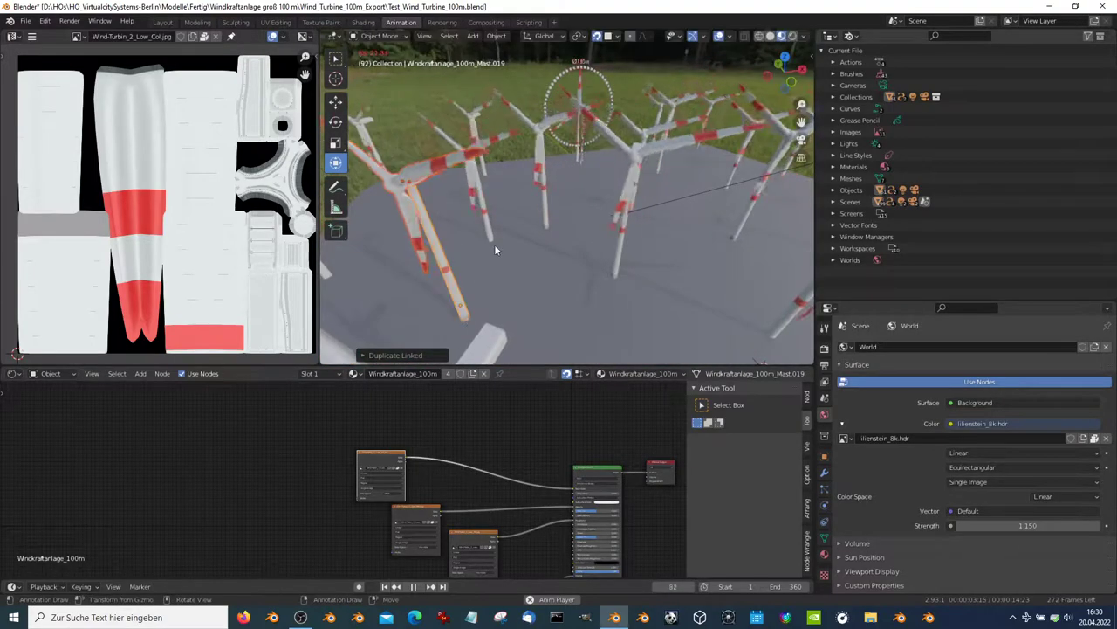
mouse_move(495, 251)
middle_mouse_down()
mouse_move(532, 209)
mouse_move(633, 176)
mouse_move(479, 176)
middle_mouse_up()
key("alt+d")
left_click(543, 201)
scroll(633, 175, "up", 5)
middle_click_drag(709, 193, 728, 236)
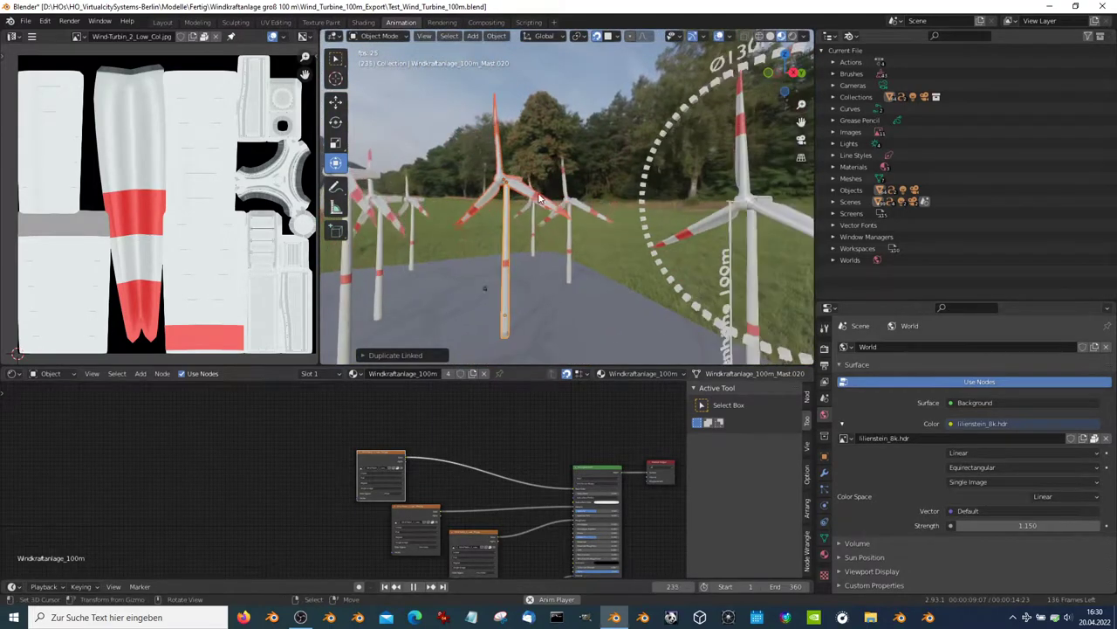
left_click(712, 236)
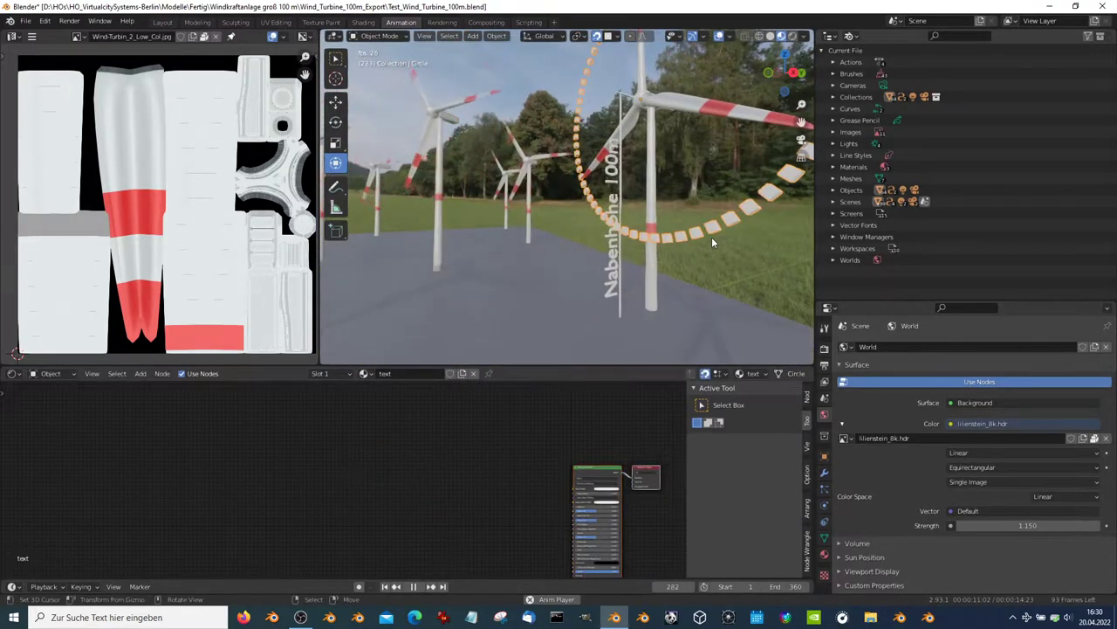
Step: Switch off Scene World for a grey background, hide the ground plane, and select the generator
middle_click_drag(656, 229, 631, 216)
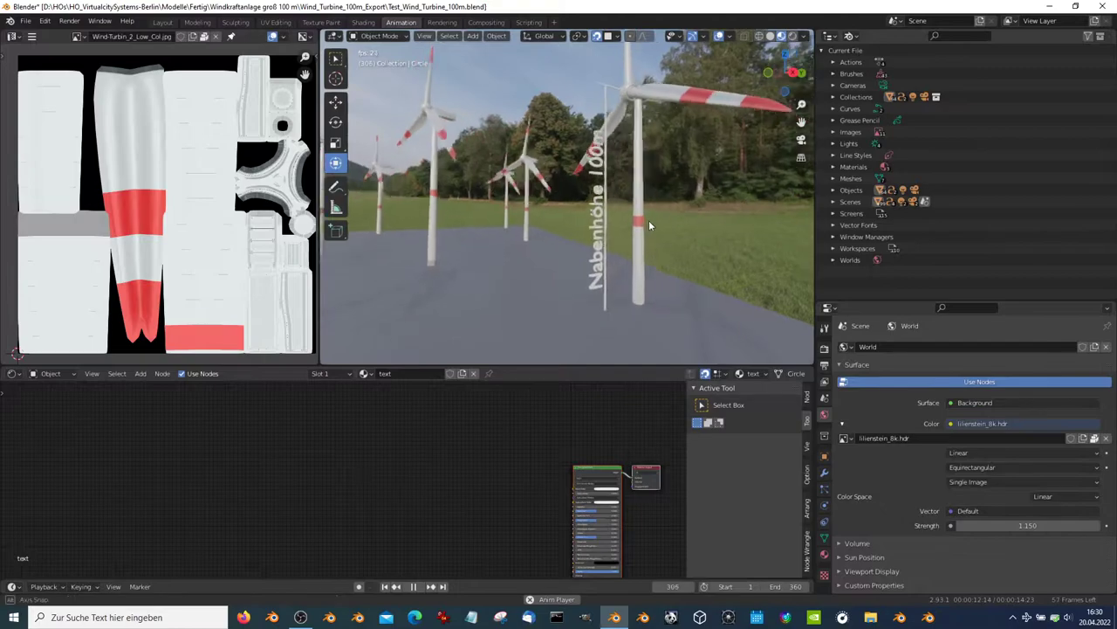
left_click(801, 36)
left_click(764, 105)
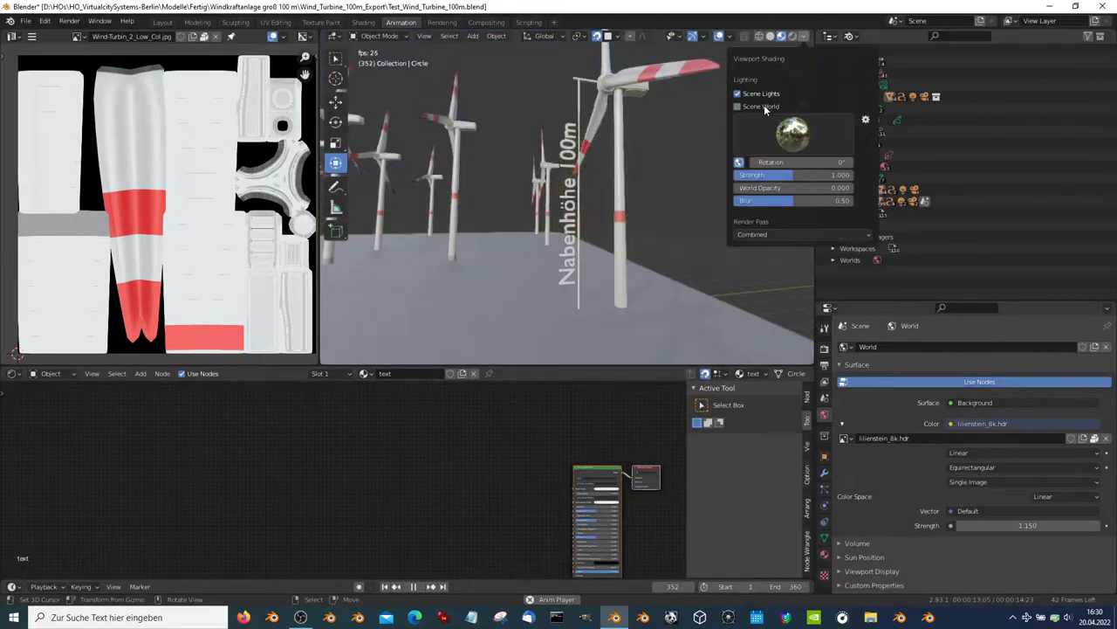
left_click(648, 311)
key("h")
scroll(561, 201, "up", 3)
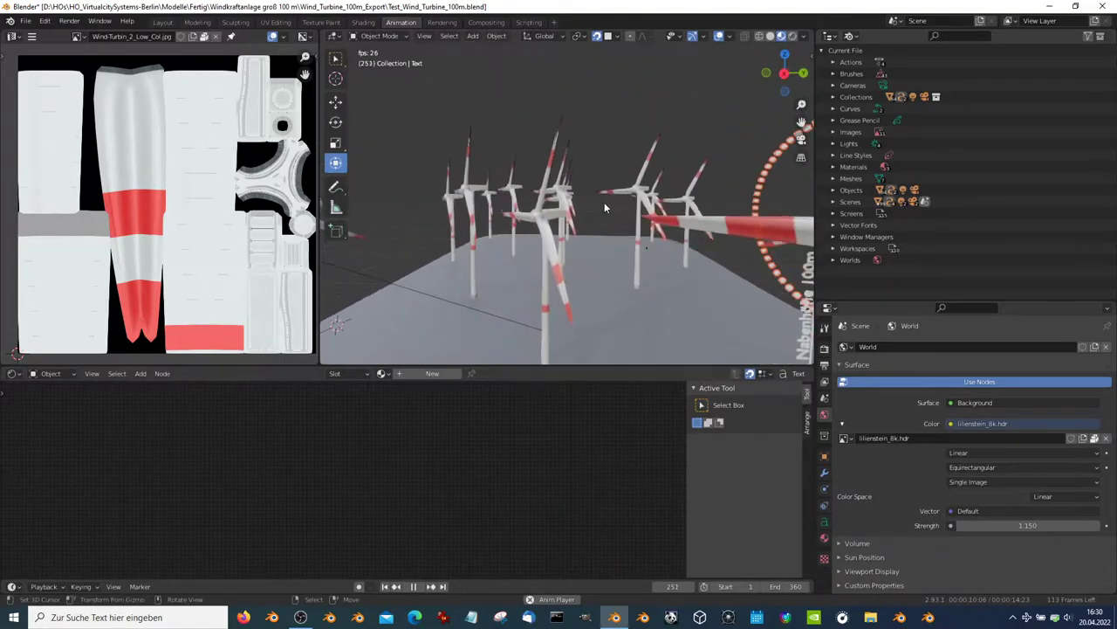
left_click(563, 213)
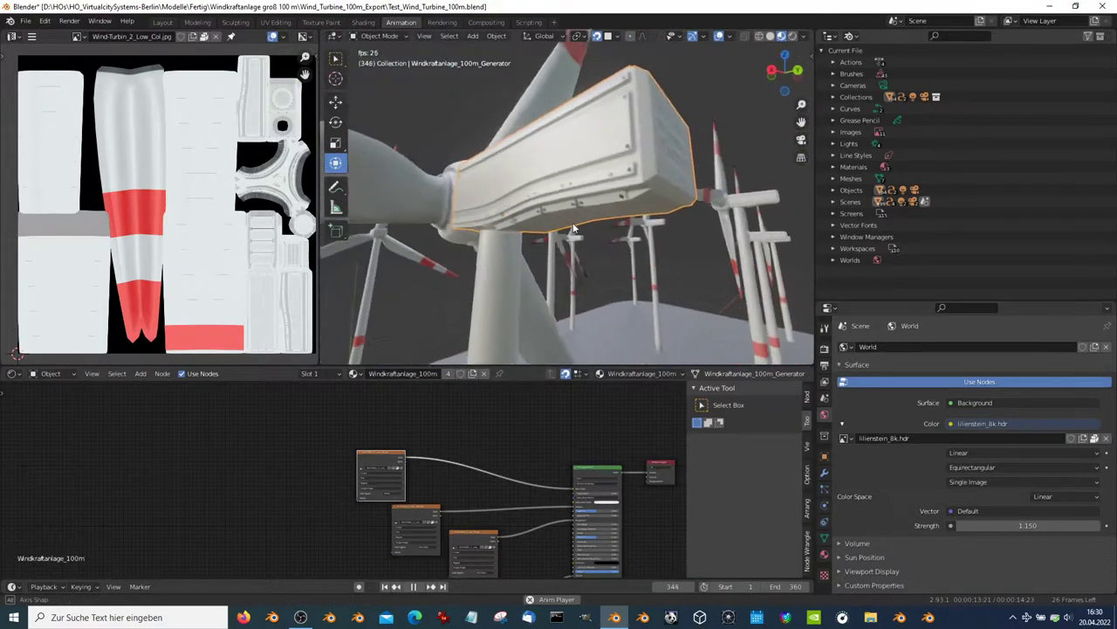
Step: Re-enable Scene World, maximize the 3D view with Ctrl+Space, and orbit around the nacelle
left_click(803, 36)
left_click(761, 107)
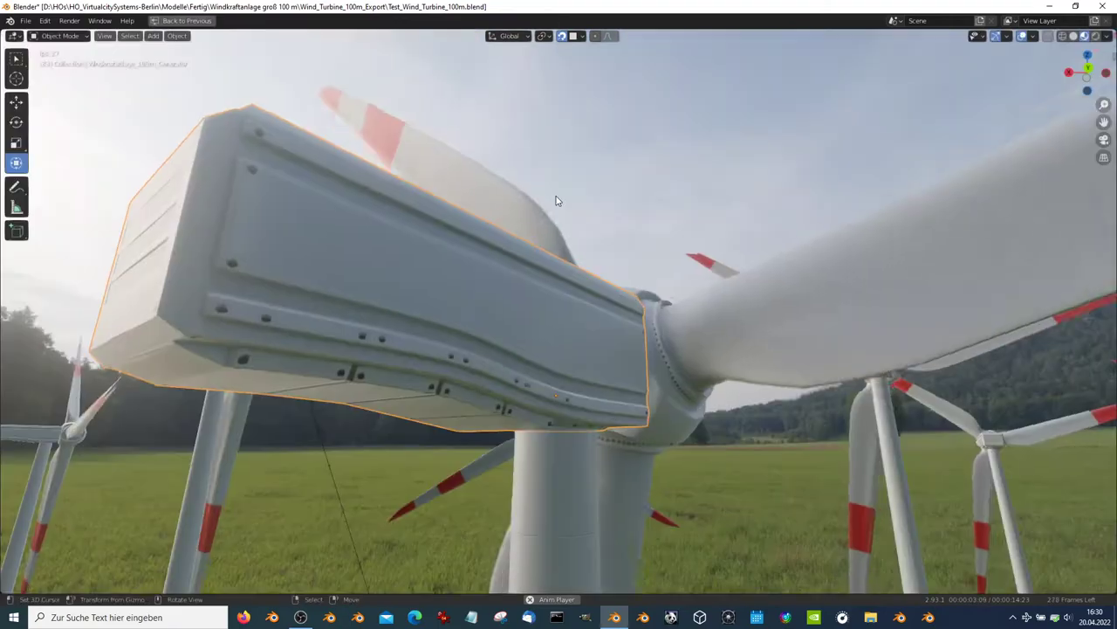
key("ctrl+space")
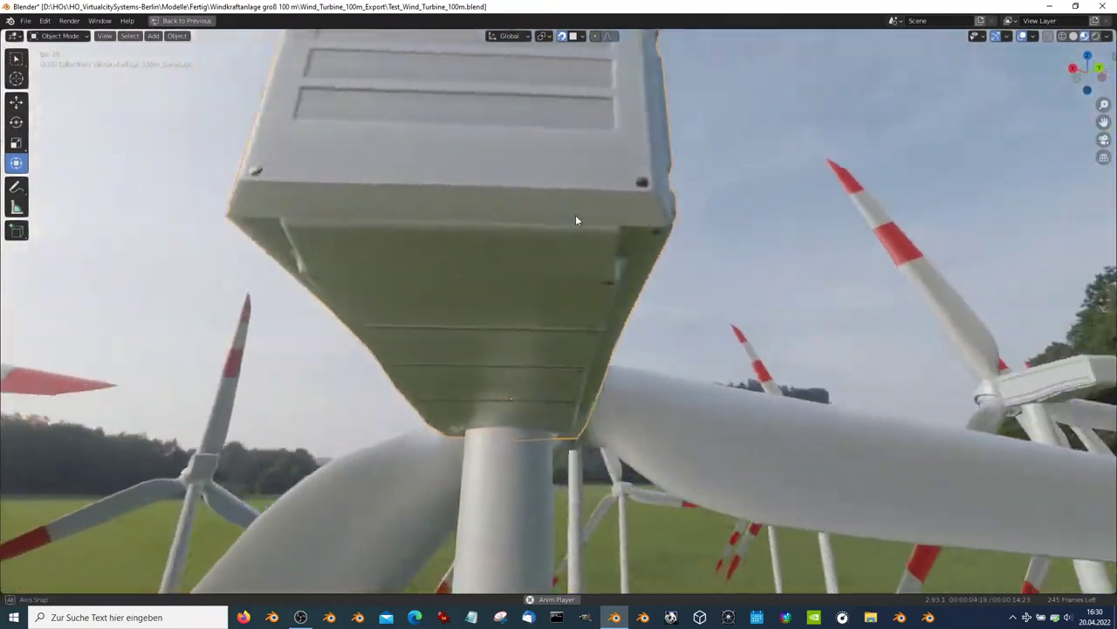
mouse_move(524, 227)
middle_mouse_down()
mouse_move(556, 295)
mouse_move(489, 362)
mouse_move(510, 312)
mouse_move(553, 302)
mouse_move(612, 256)
mouse_move(714, 274)
mouse_move(798, 268)
mouse_move(839, 302)
mouse_move(708, 299)
mouse_move(746, 264)
mouse_move(709, 280)
mouse_move(706, 348)
mouse_move(669, 311)
mouse_move(669, 280)
mouse_move(612, 286)
mouse_move(797, 305)
mouse_move(712, 325)
mouse_move(612, 278)
mouse_move(549, 282)
mouse_move(608, 257)
middle_mouse_up()
key("Tab")
key("Tab")
Step: Restore the multi-panel layout, stop playback, and return to Object Mode
left_click(713, 325)
key("Tab")
key("ctrl+space")
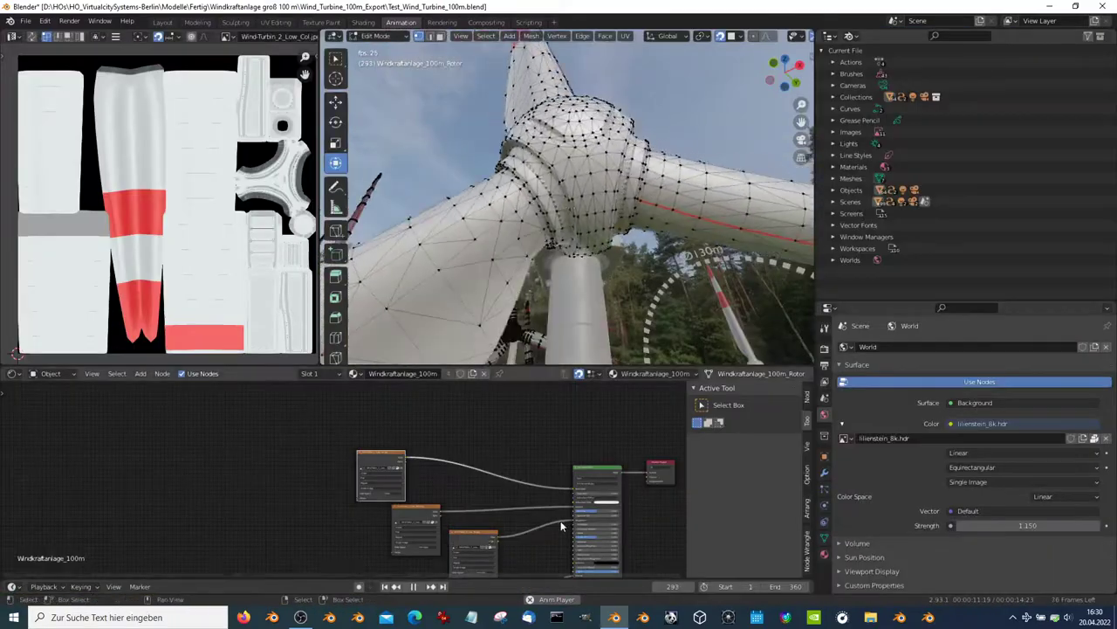
middle_click_drag(555, 558, 495, 489)
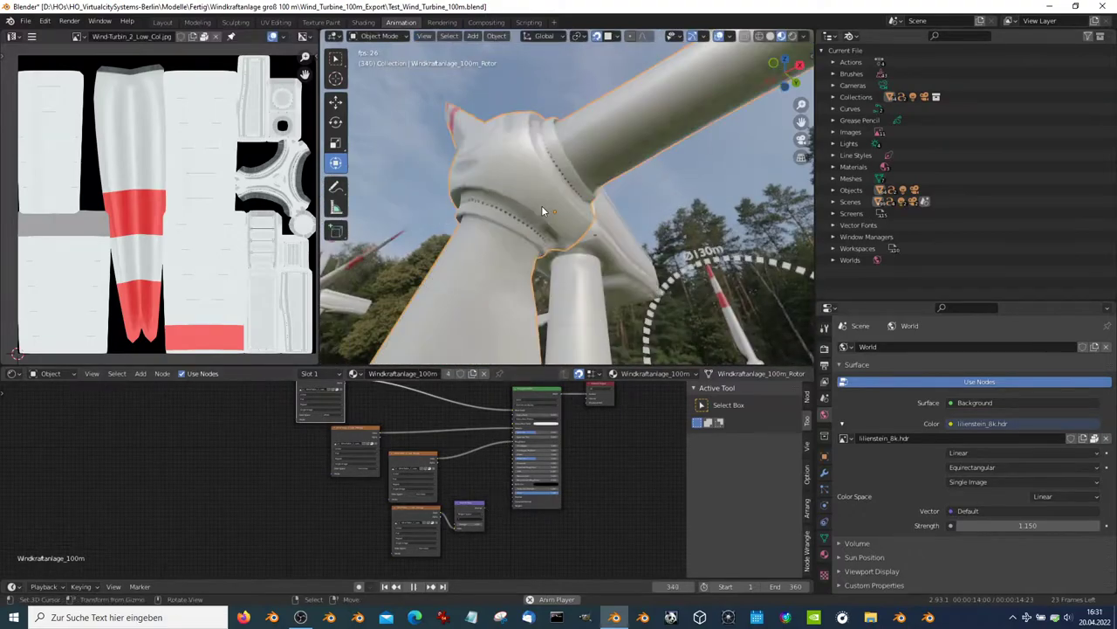
key("space")
key("Tab")
Step: Orbit around the rotor hub and underneath the nacelle to inspect its shading
middle_click_drag(586, 289, 574, 282)
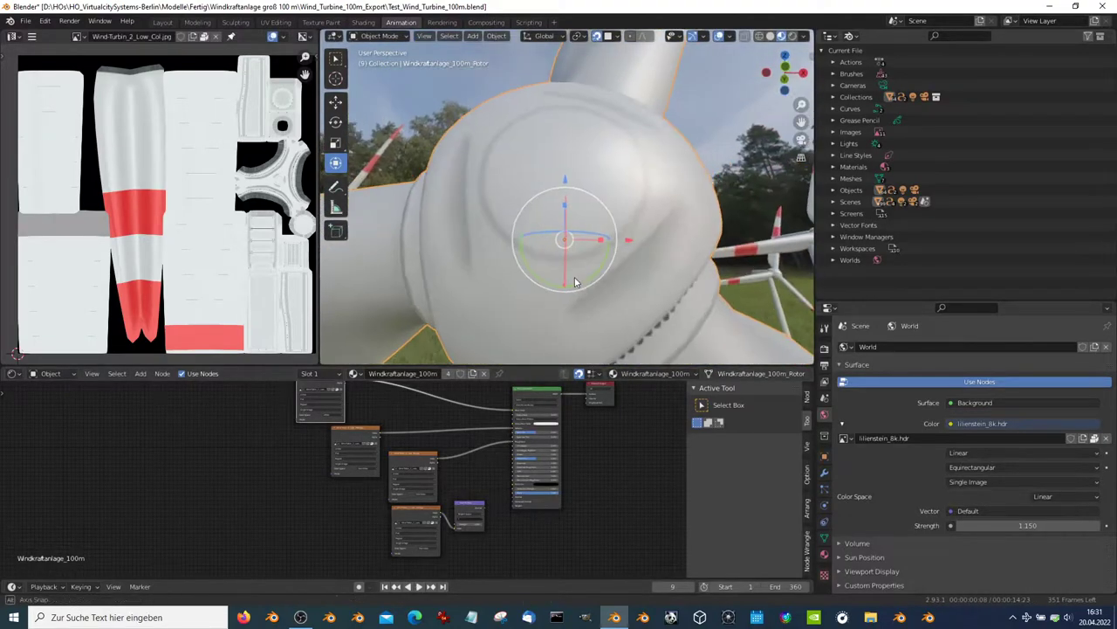
scroll(495, 511, "up", 1)
scroll(489, 494, "up", 1)
scroll(480, 465, "up", 2)
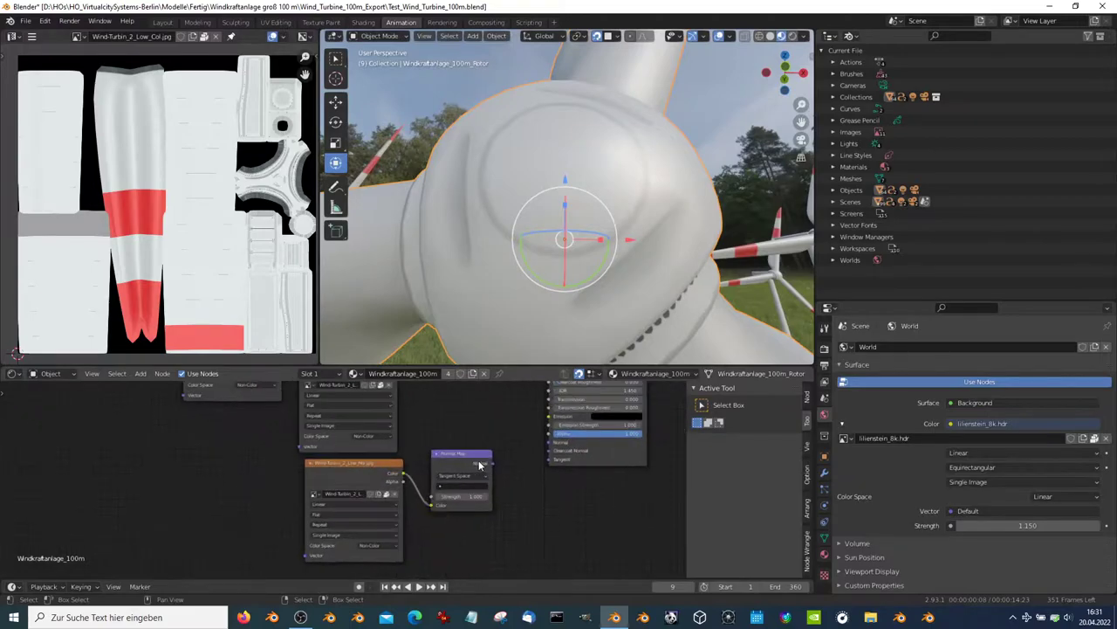
mouse_move(645, 193)
middle_mouse_down()
mouse_move(521, 213)
mouse_move(489, 195)
middle_mouse_up()
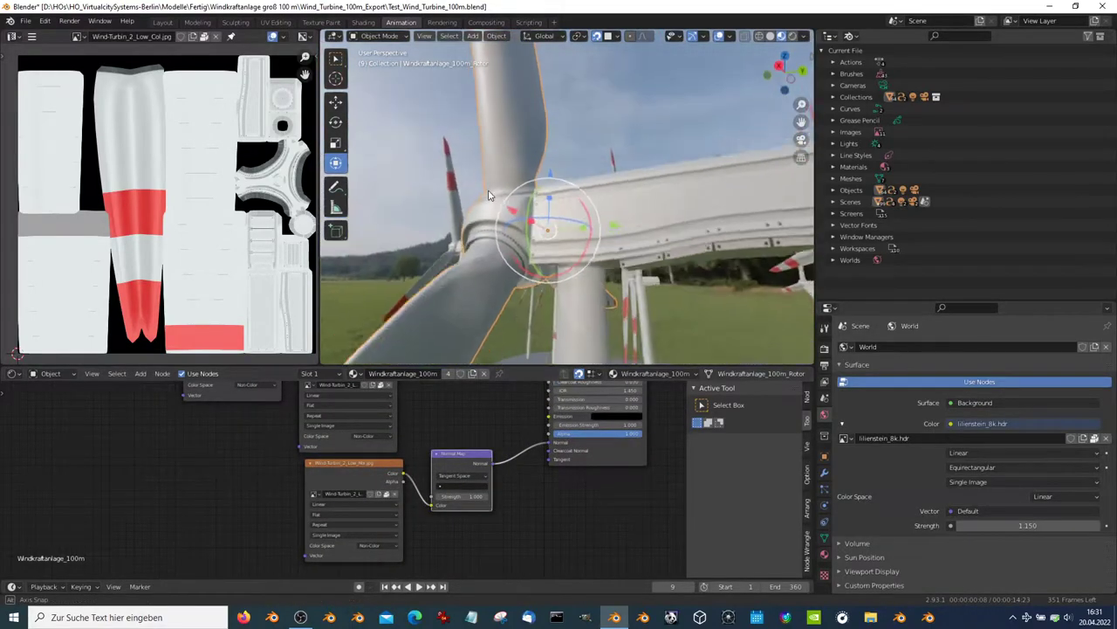
middle_click_drag(636, 236, 593, 206)
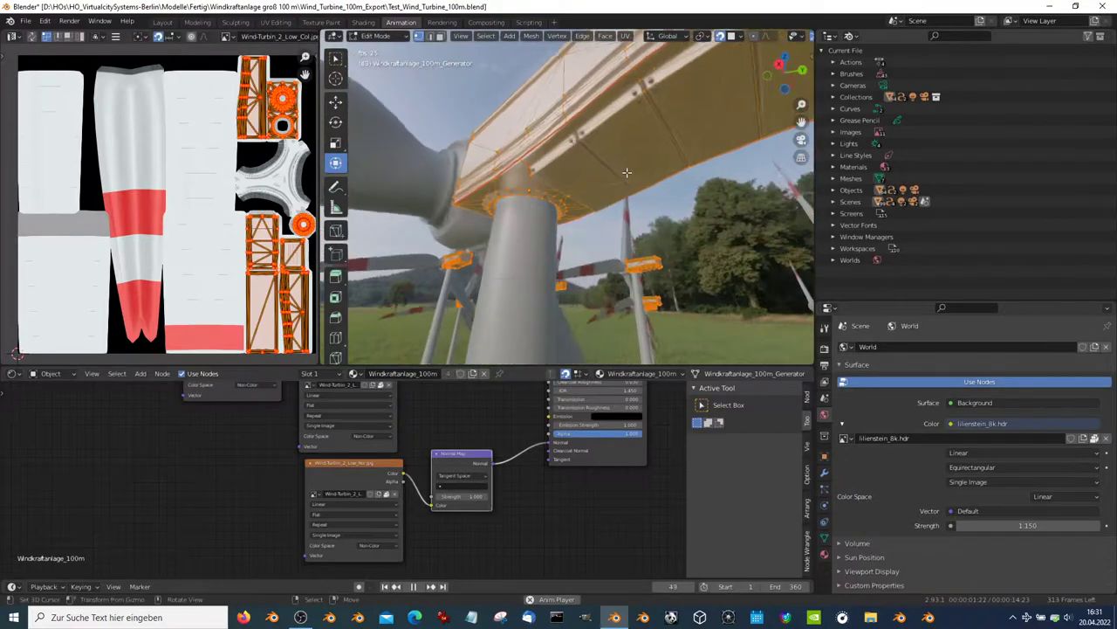
key("space")
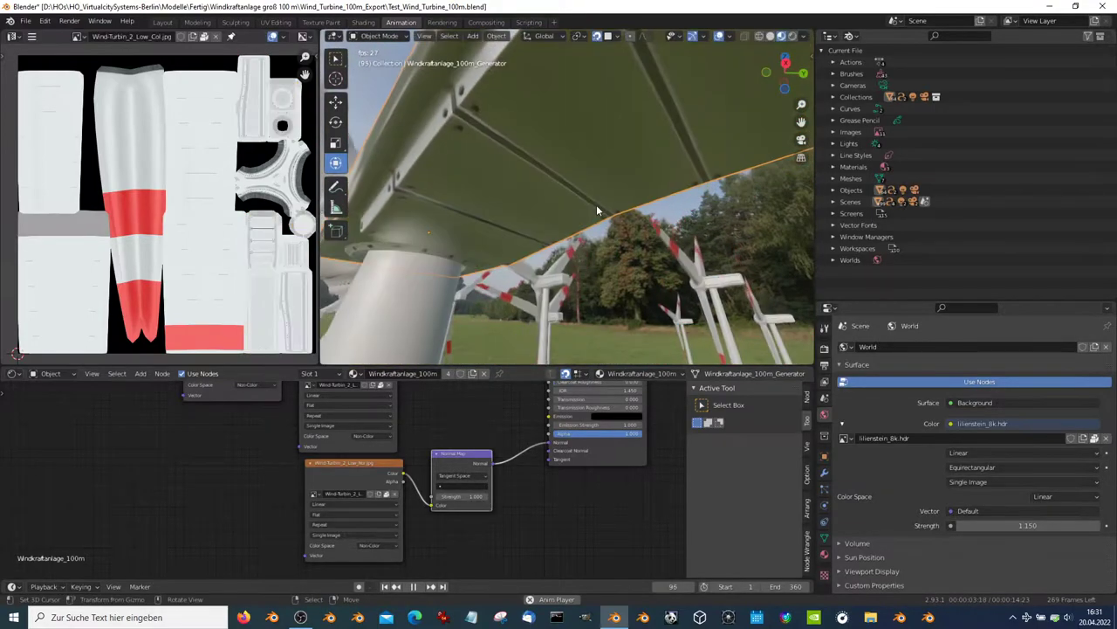
mouse_move(593, 206)
middle_mouse_down()
mouse_move(646, 193)
mouse_move(615, 193)
mouse_move(608, 212)
middle_mouse_up()
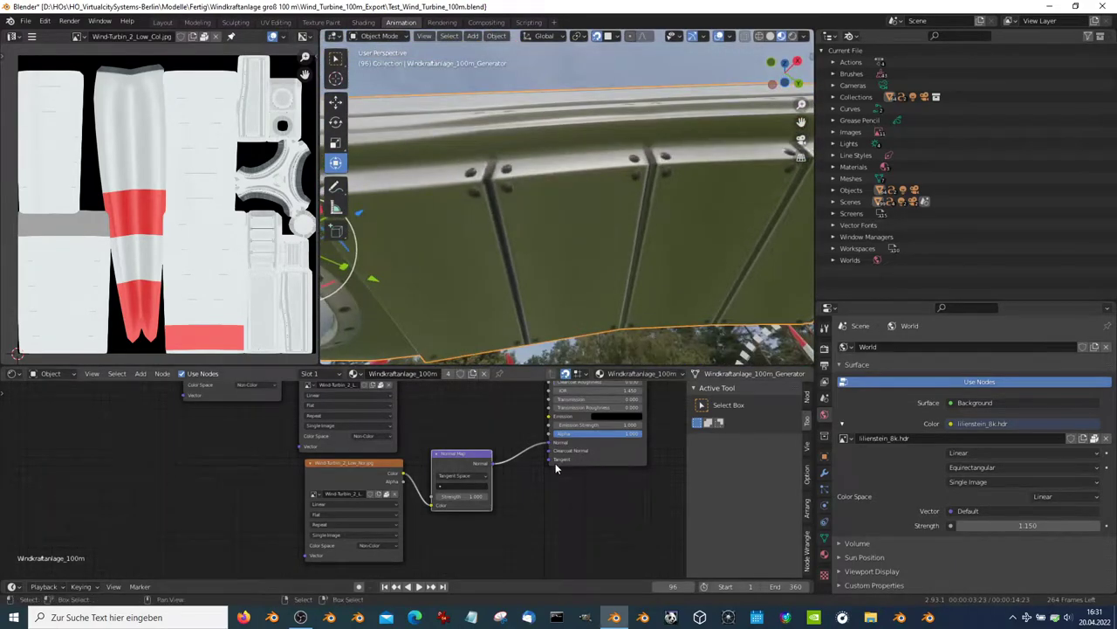
Step: Unplug and replug the Normal Map link to the BSDF, then play the animation
left_click_drag(530, 469, 529, 466)
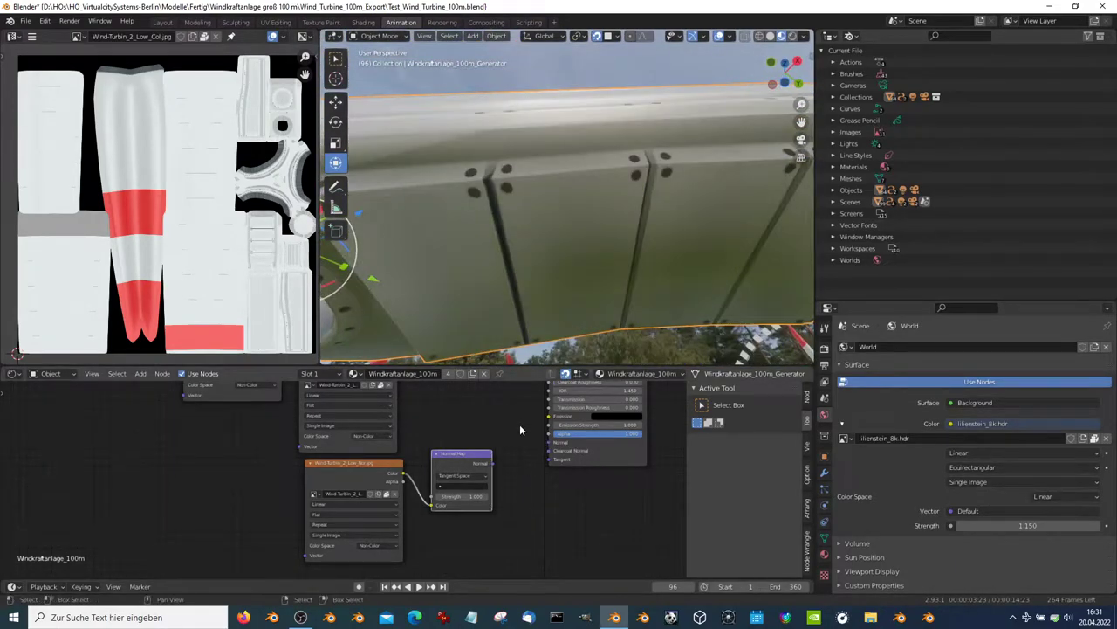
mouse_move(558, 315)
middle_mouse_down()
mouse_move(463, 220)
mouse_move(578, 394)
middle_mouse_up()
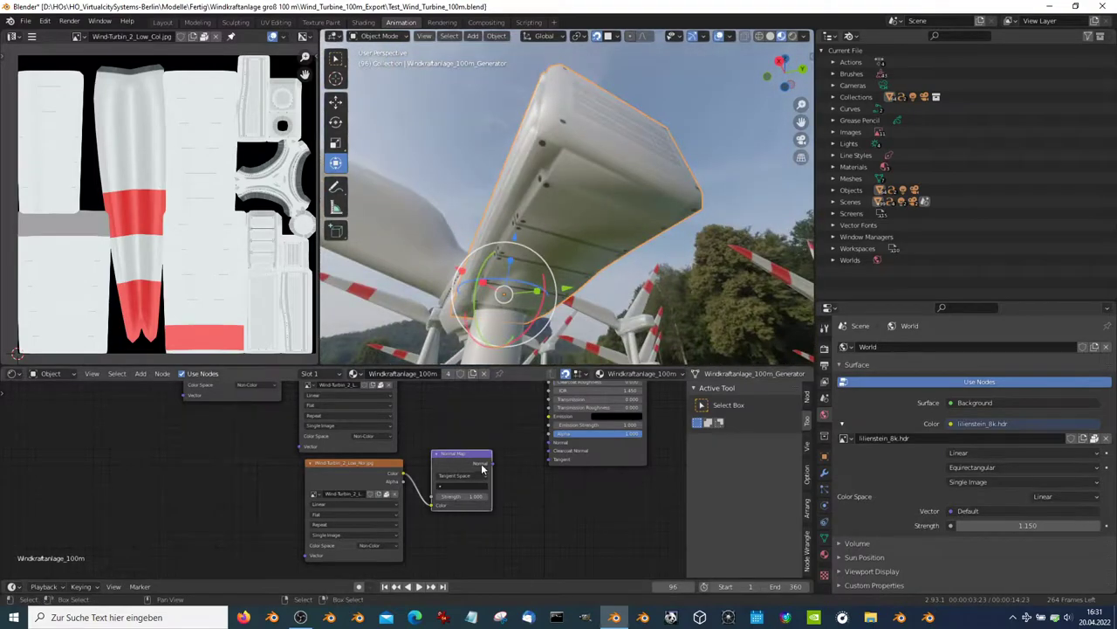
middle_click_drag(552, 221, 604, 214)
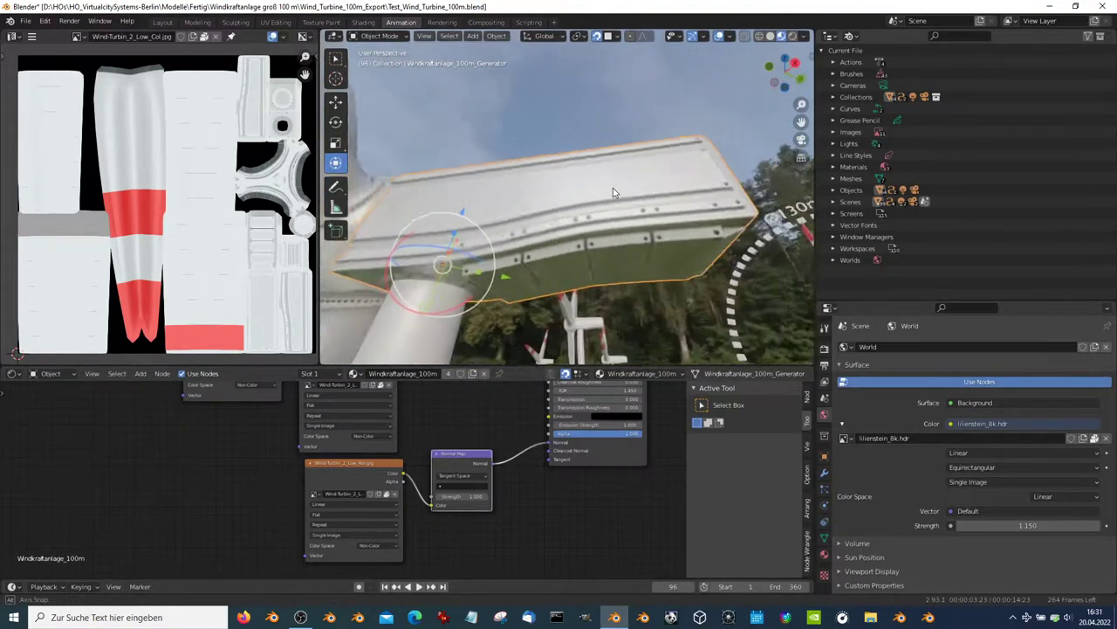
key("space")
mouse_move(494, 190)
middle_mouse_down()
mouse_move(659, 246)
mouse_move(648, 229)
mouse_move(487, 242)
mouse_move(588, 231)
mouse_move(559, 206)
middle_mouse_up()
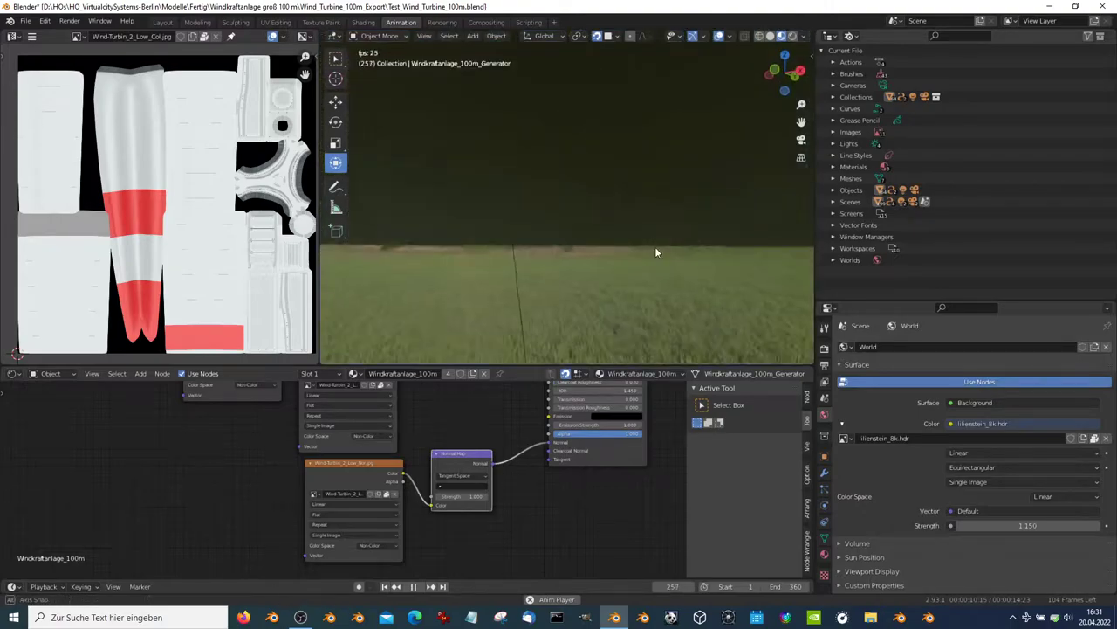
Step: Watch the spinning farm full-screen, then return to the layout showing World properties
left_click(657, 252)
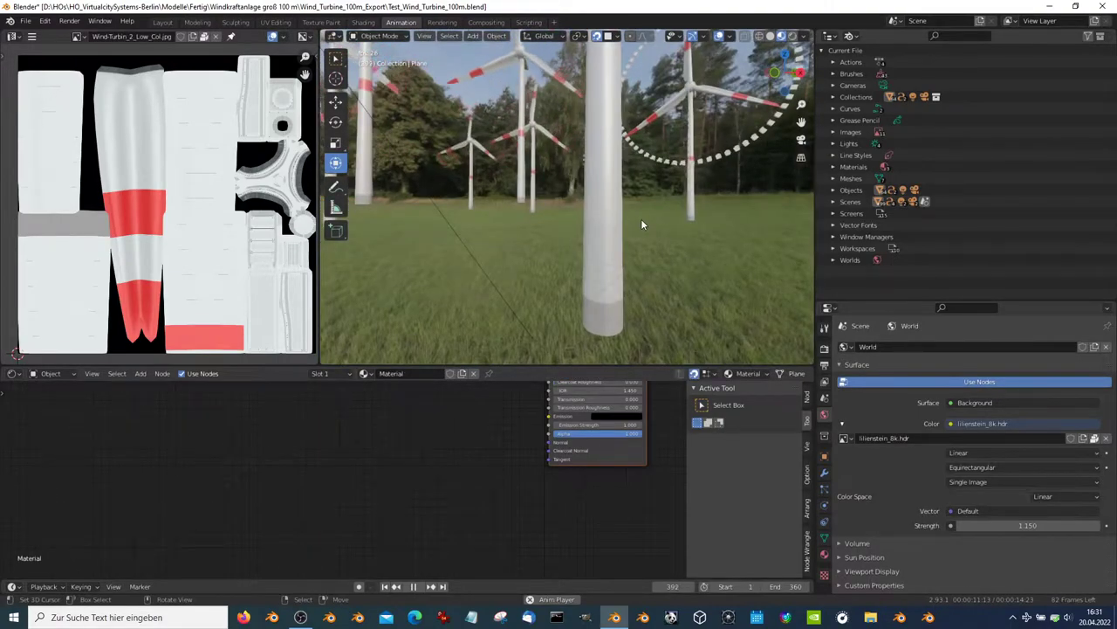
key("ctrl+space")
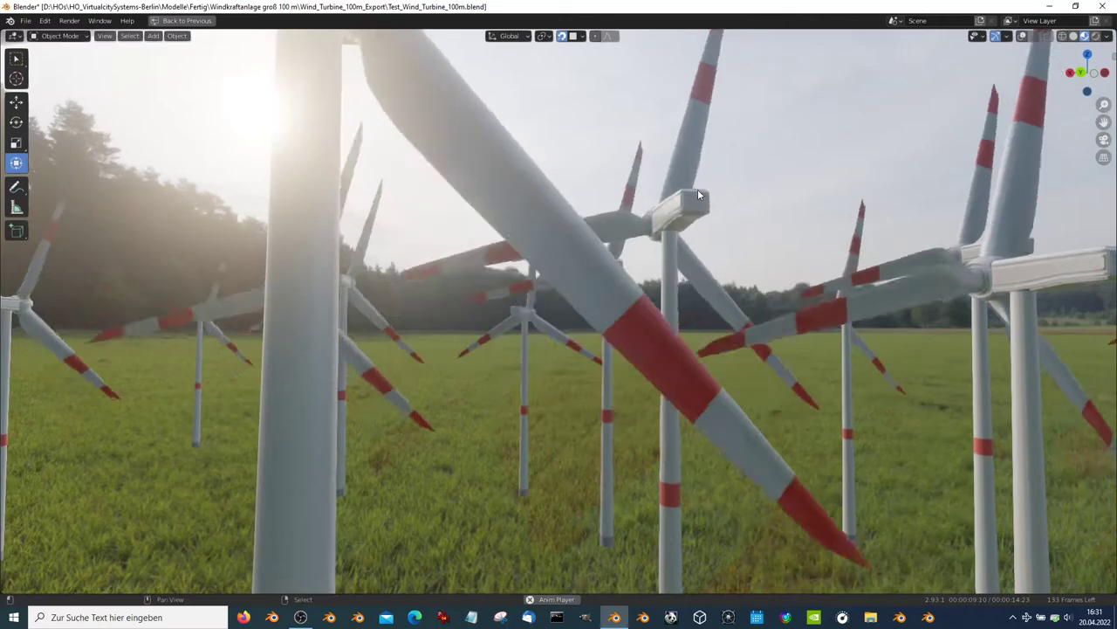
left_click(1107, 35)
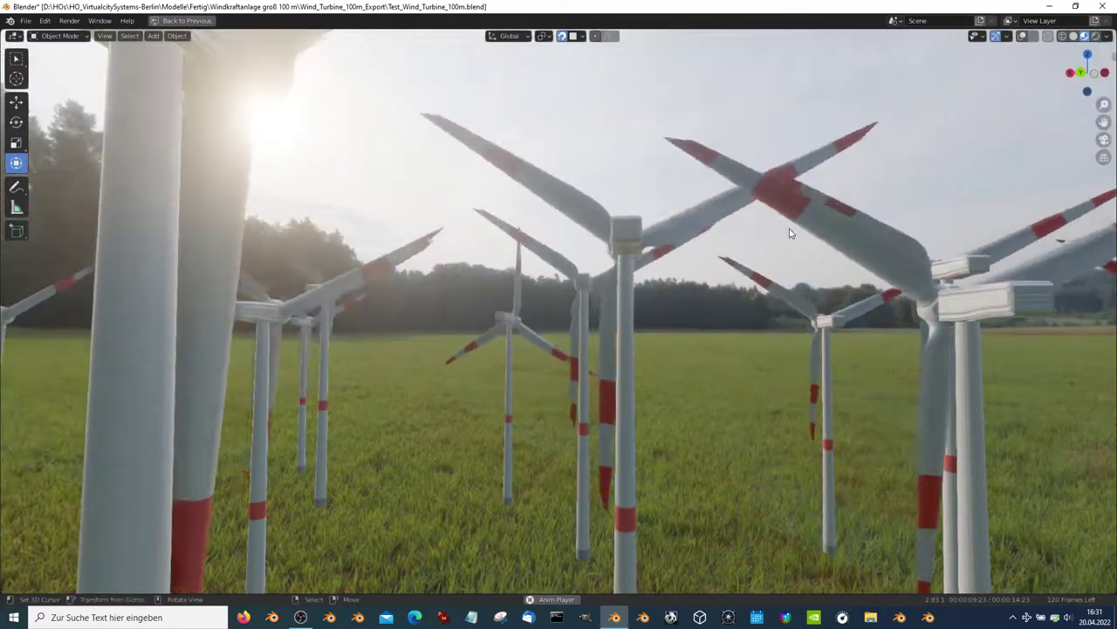
key("ctrl+space")
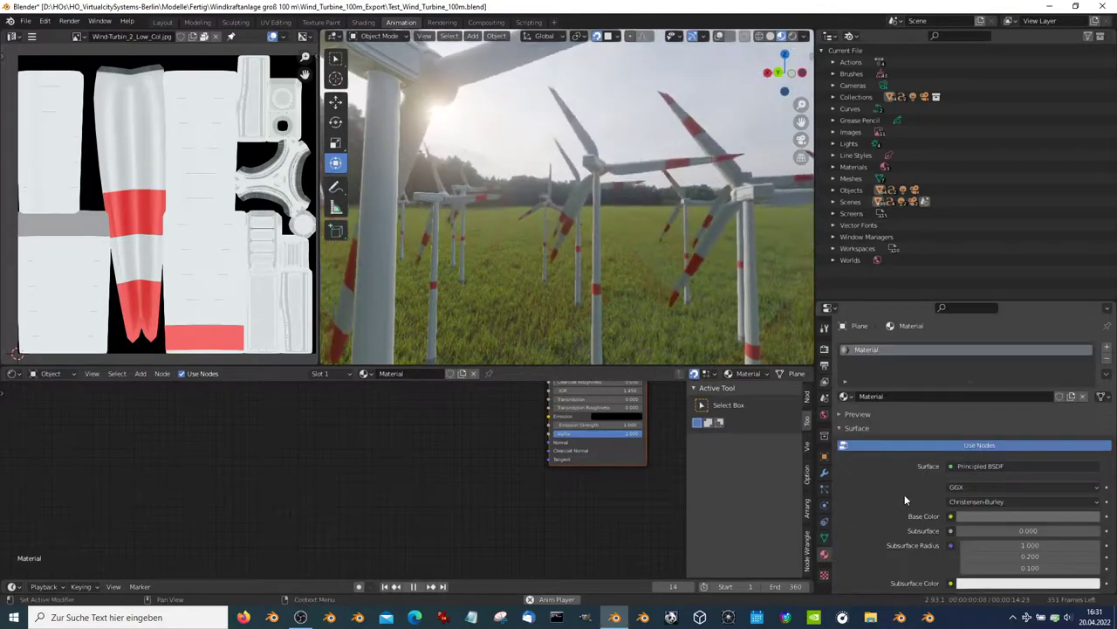
left_click(825, 415)
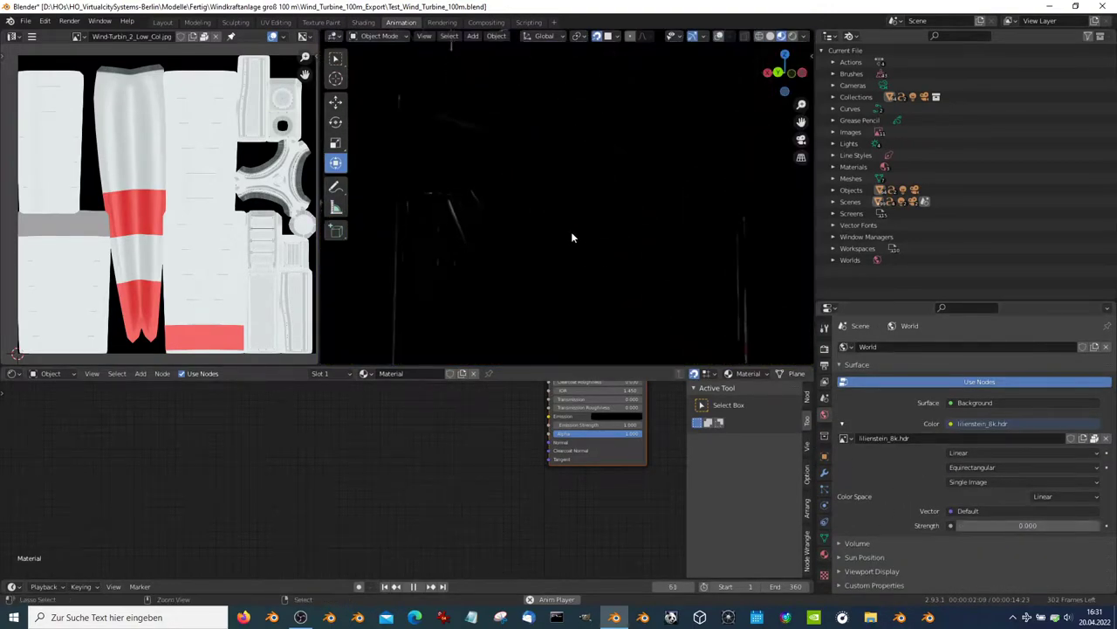
Step: Maximize the 3D view, disable Scene World, and show a built-in preview HDRI behind the turbines
key("ctrl+space")
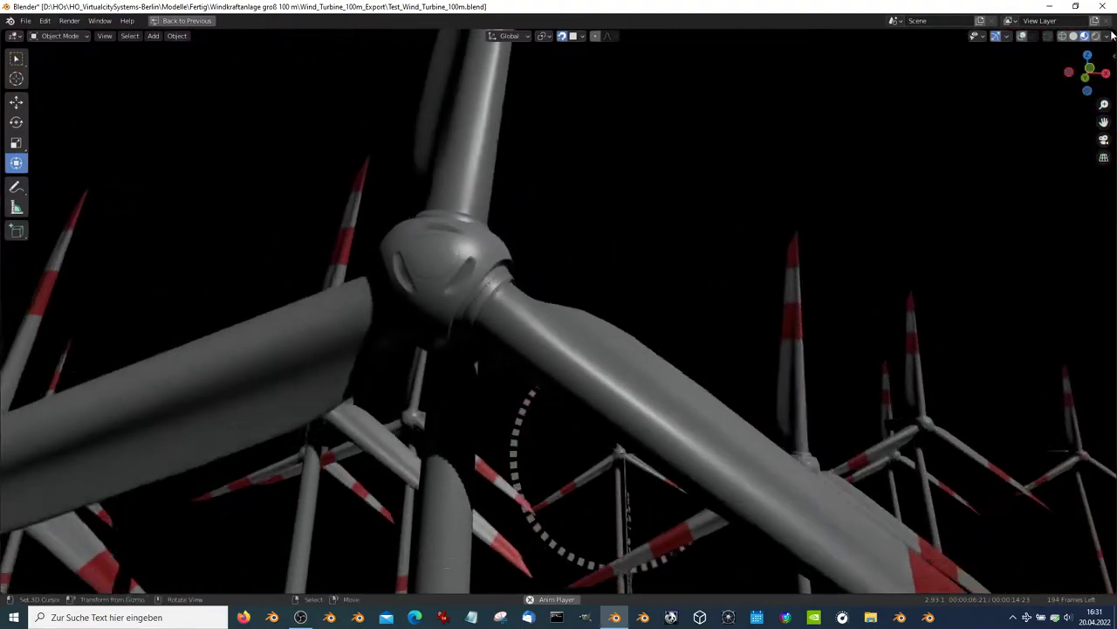
left_click(1107, 36)
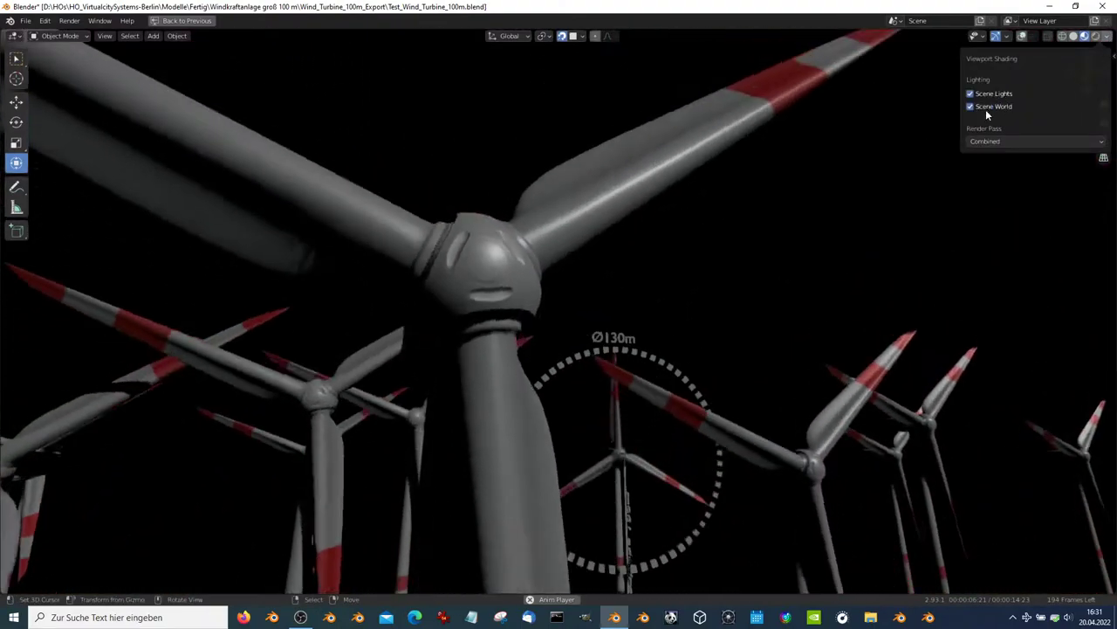
left_click(985, 109)
left_click(1026, 132)
left_click(866, 178)
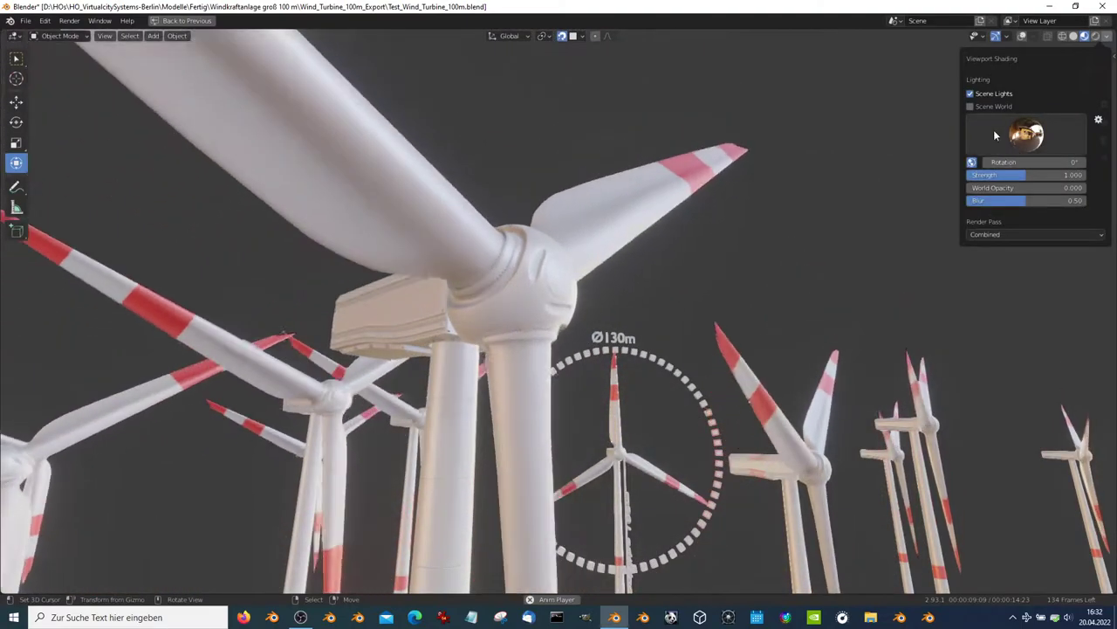
left_click(997, 106)
left_click(970, 106)
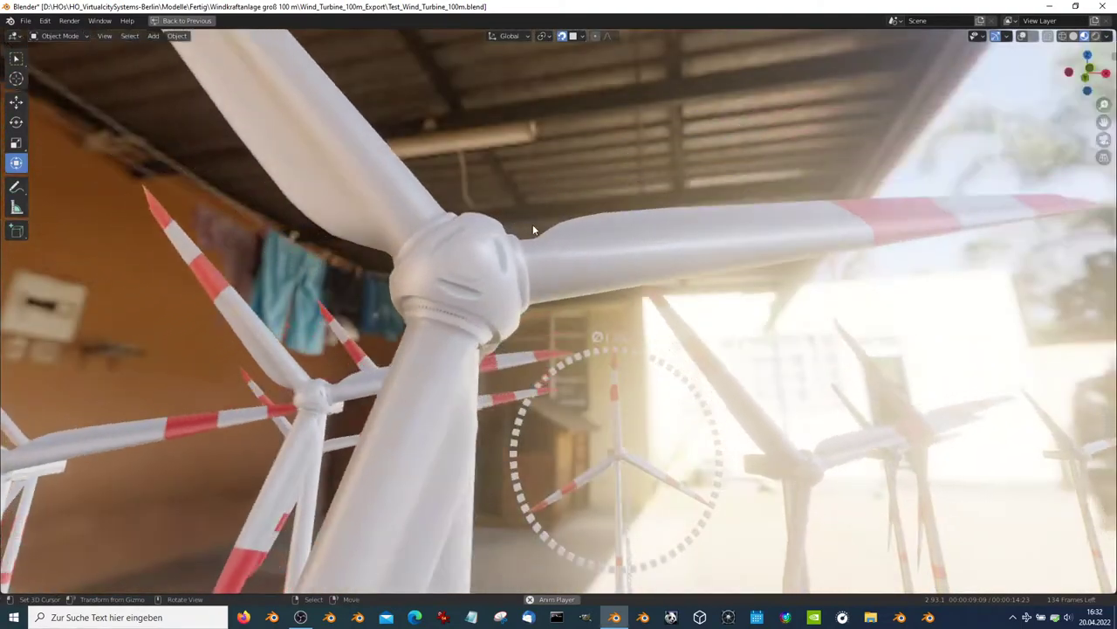
mouse_move(533, 230)
middle_mouse_down()
mouse_move(616, 229)
mouse_move(500, 261)
mouse_move(686, 273)
mouse_move(581, 262)
mouse_move(612, 250)
mouse_move(536, 261)
mouse_move(685, 292)
mouse_move(839, 282)
mouse_move(716, 311)
mouse_move(744, 297)
middle_mouse_up()
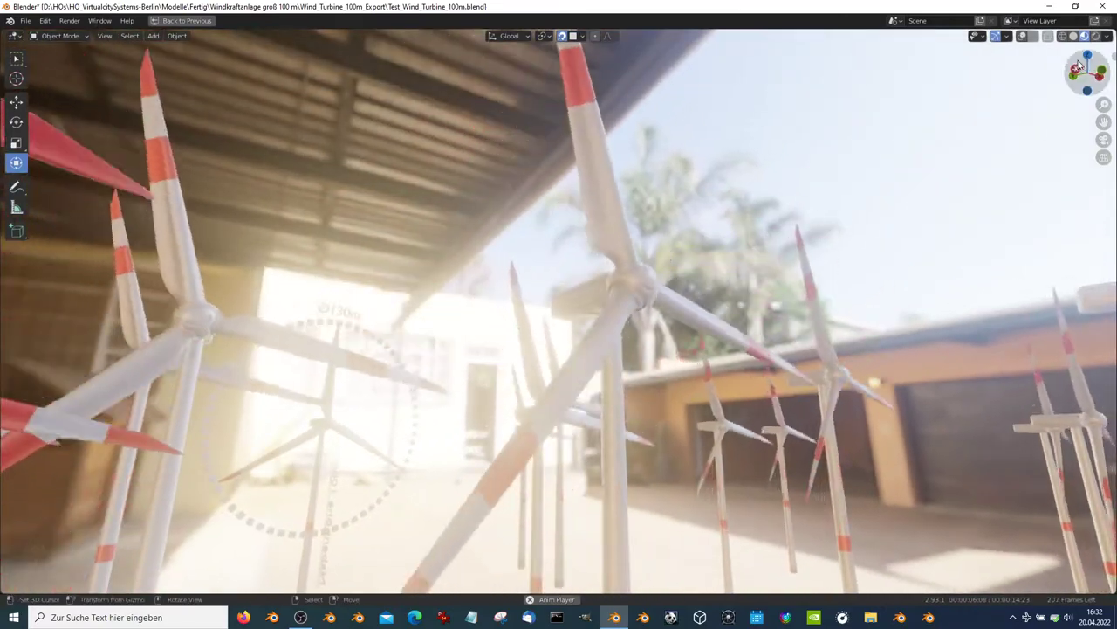
Step: Switch the viewport preview environment to the misty autumn field HDRI
left_click(1107, 36)
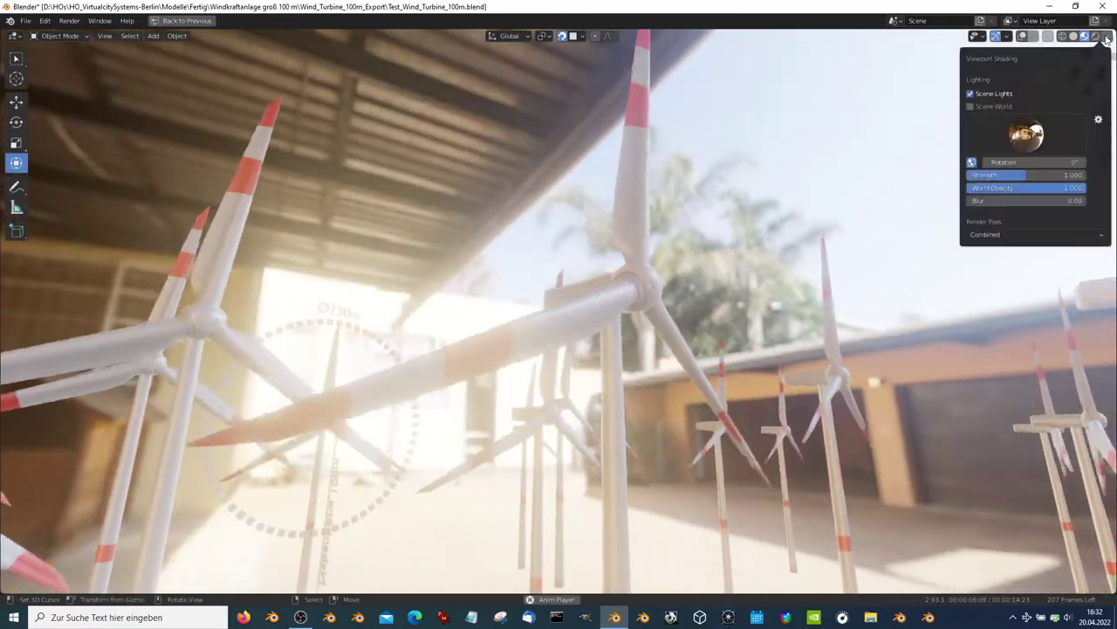
left_click(976, 127)
left_click(1039, 174)
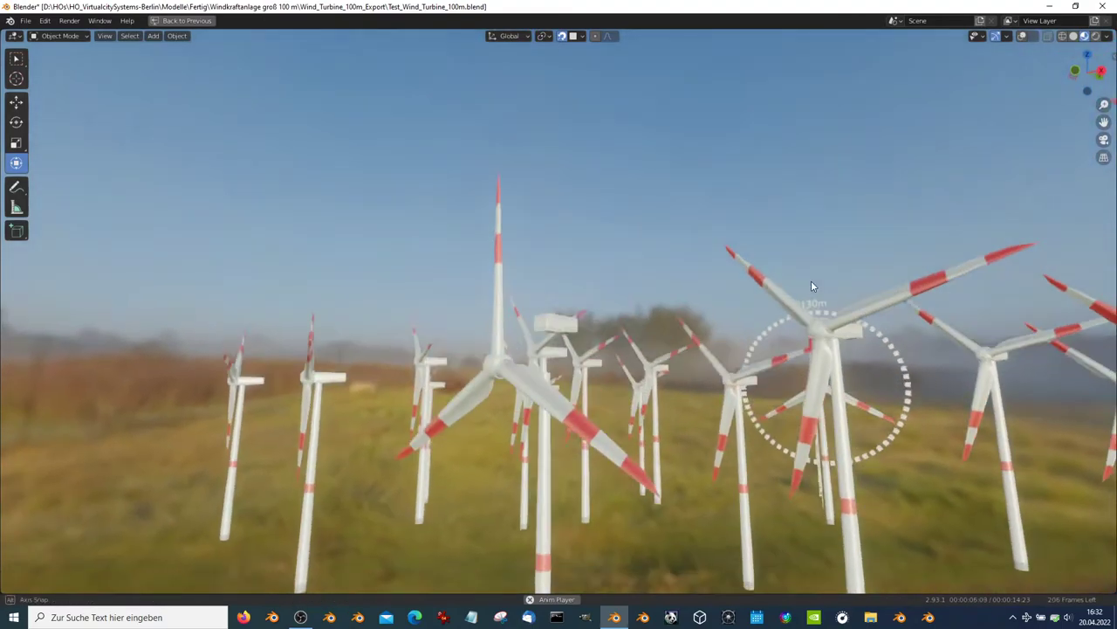
Step: Restore the layout and change the lower Shader Editor to Dope Sheet, then Graph Editor
key("ctrl+alt+space")
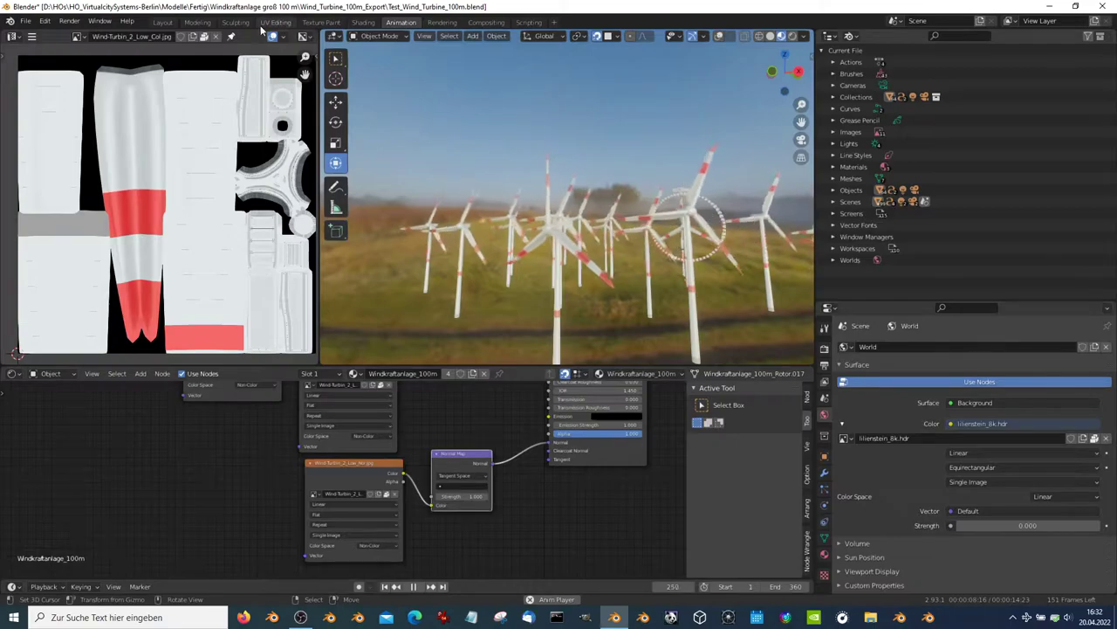
left_click(13, 373)
left_click(172, 407)
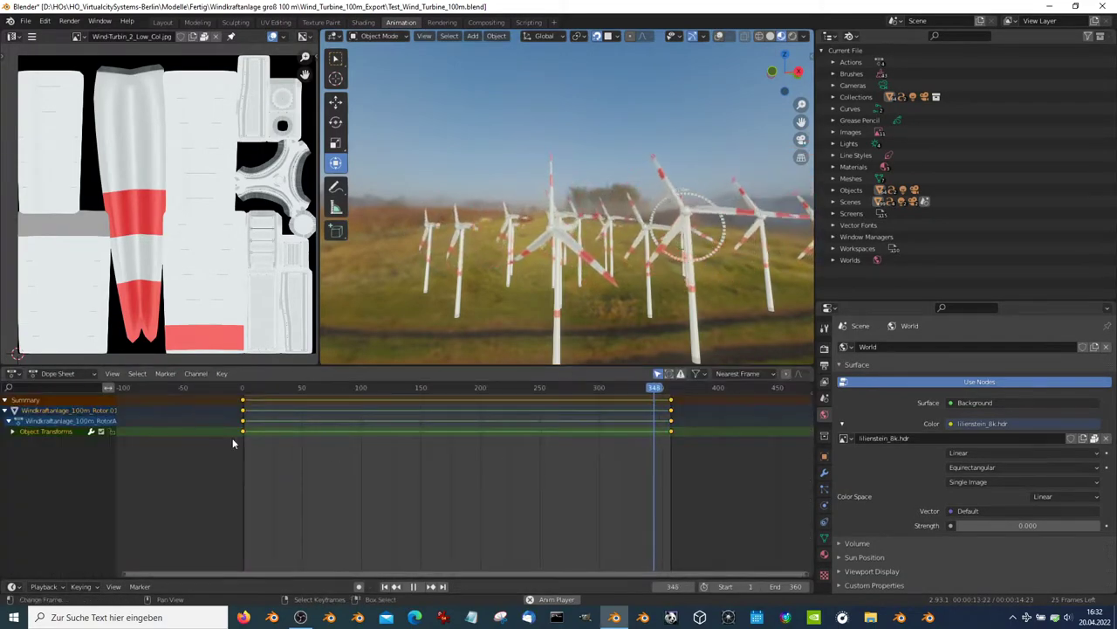
left_click(13, 373)
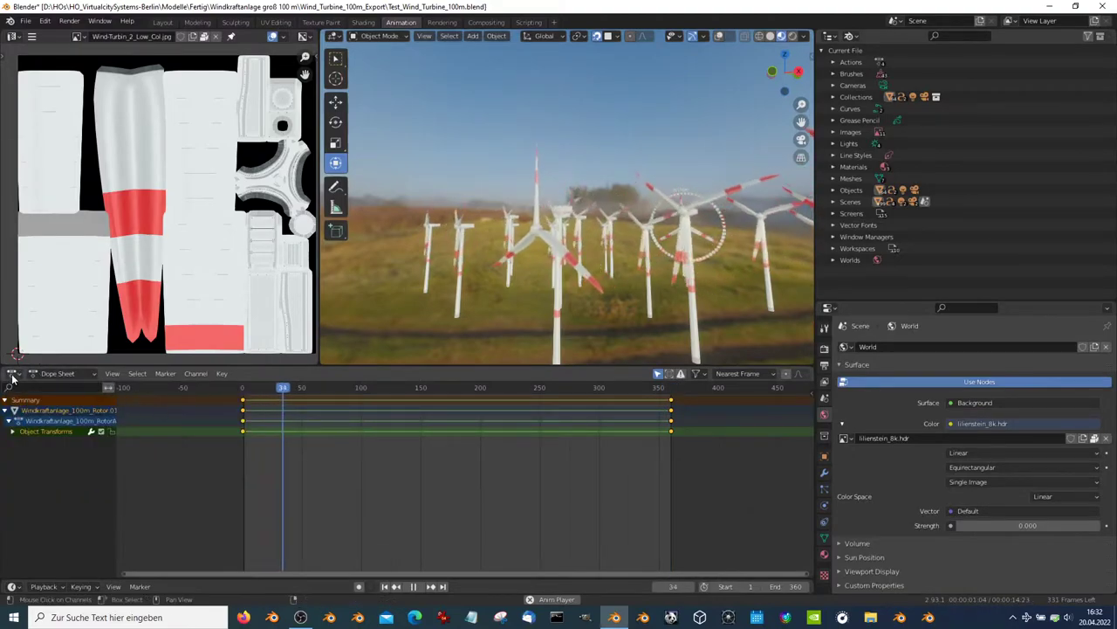
left_click(13, 373)
left_click(189, 432)
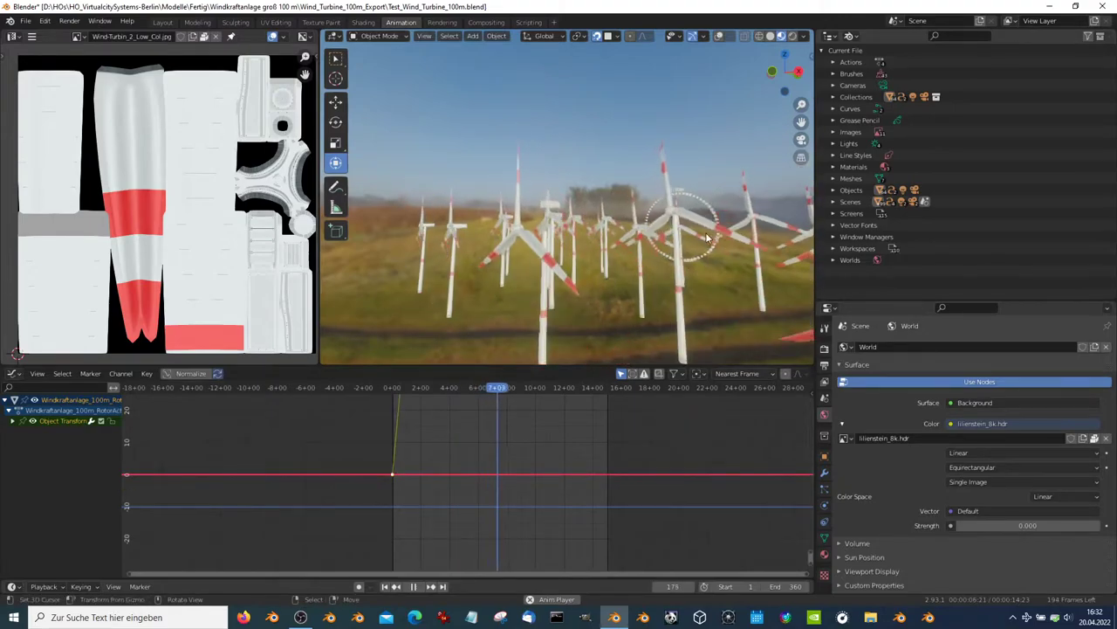
Step: Select all rotor keyframes and set their extrapolation to Linear with Shift+E
scroll(536, 454, "down", 4)
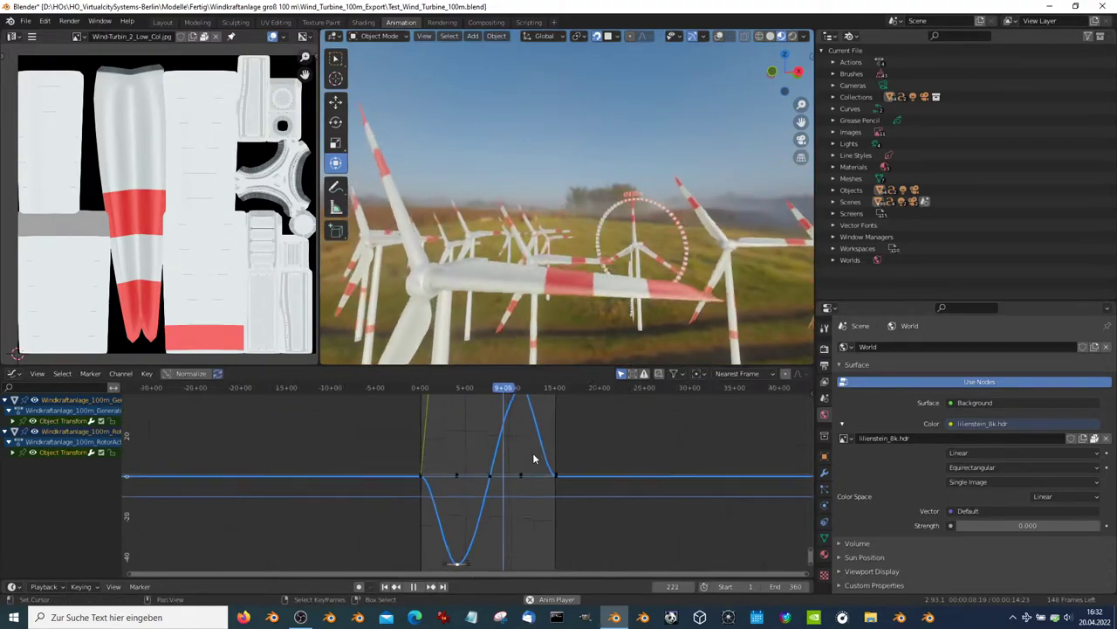
mouse_move(544, 466)
middle_mouse_down("ctrl")
mouse_move(524, 449)
mouse_move(596, 452)
mouse_move(567, 553)
mouse_move(632, 395)
middle_mouse_up("ctrl")
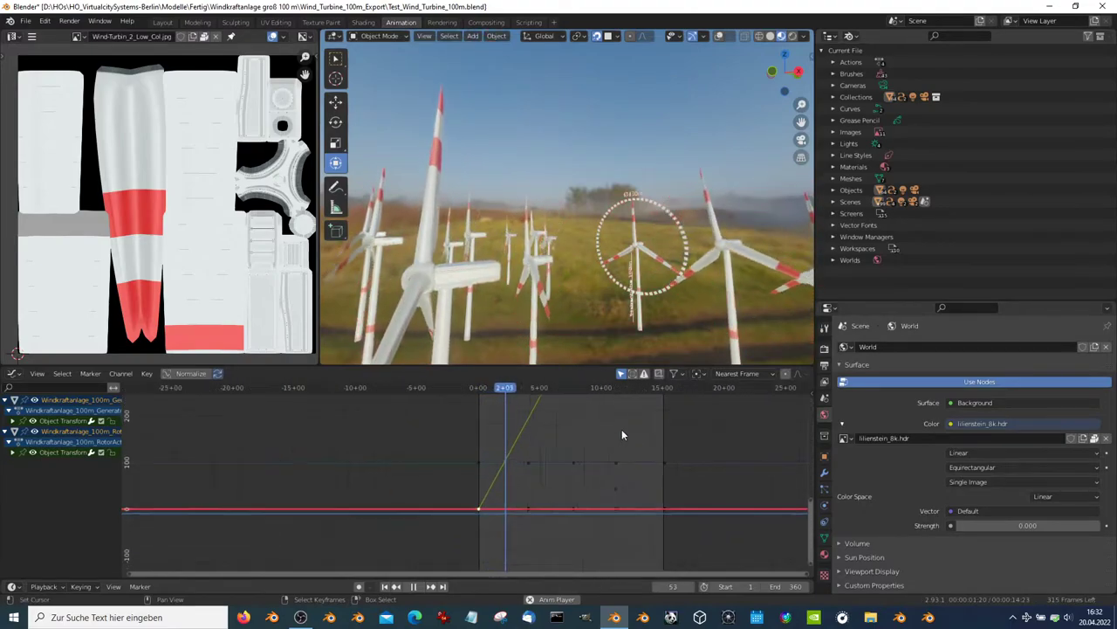
scroll(622, 434, "down", 1)
key("a")
key("ctrl+e")
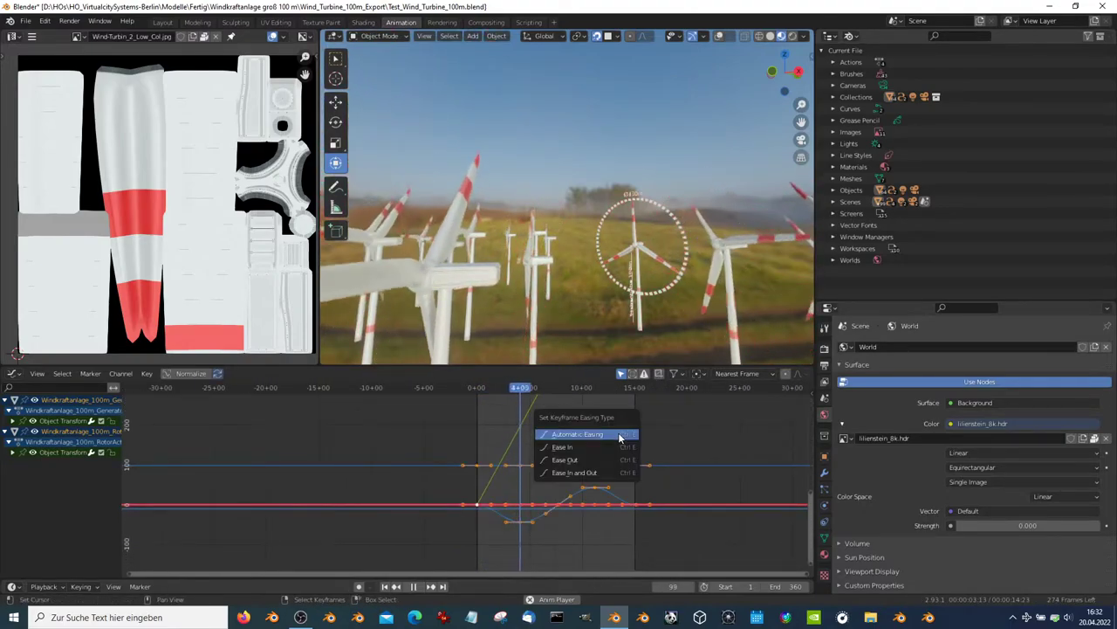
key("Escape")
key("shift+e")
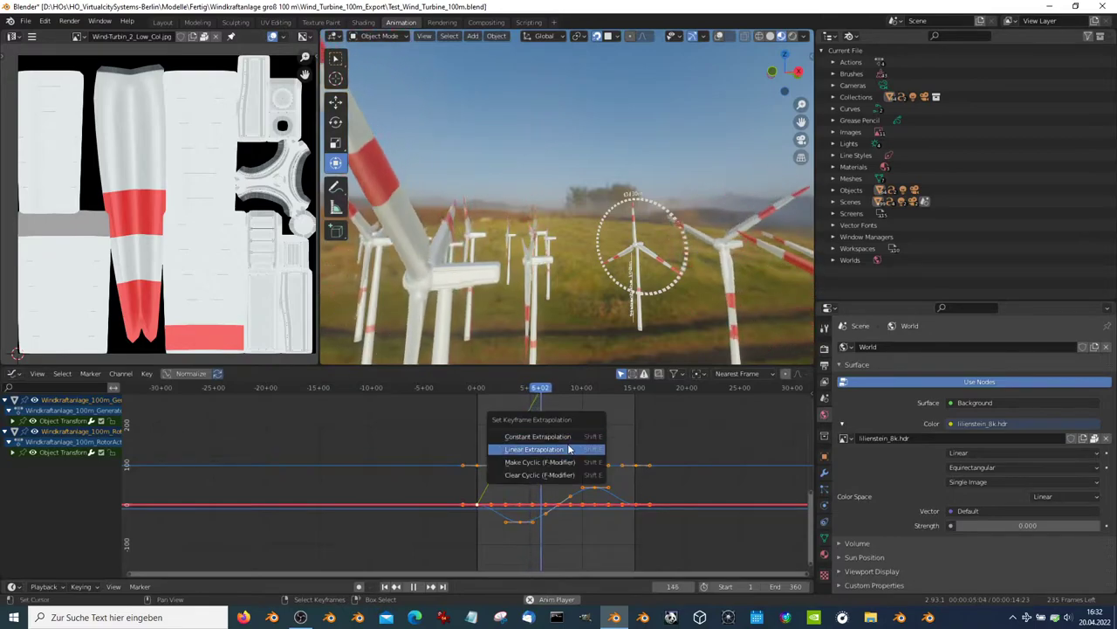
left_click(569, 448)
Step: Scrub to later frames to confirm continued rotation, then play the animation
scroll(572, 441, "down", 2)
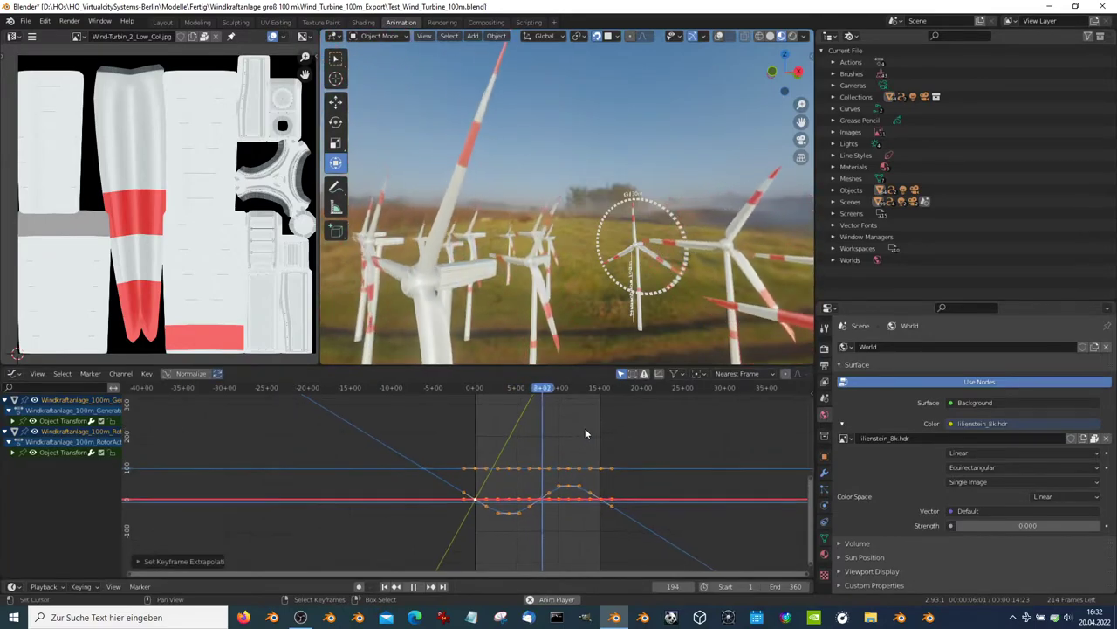
scroll(585, 428, "down", 1)
middle_click_drag(584, 428, 548, 475)
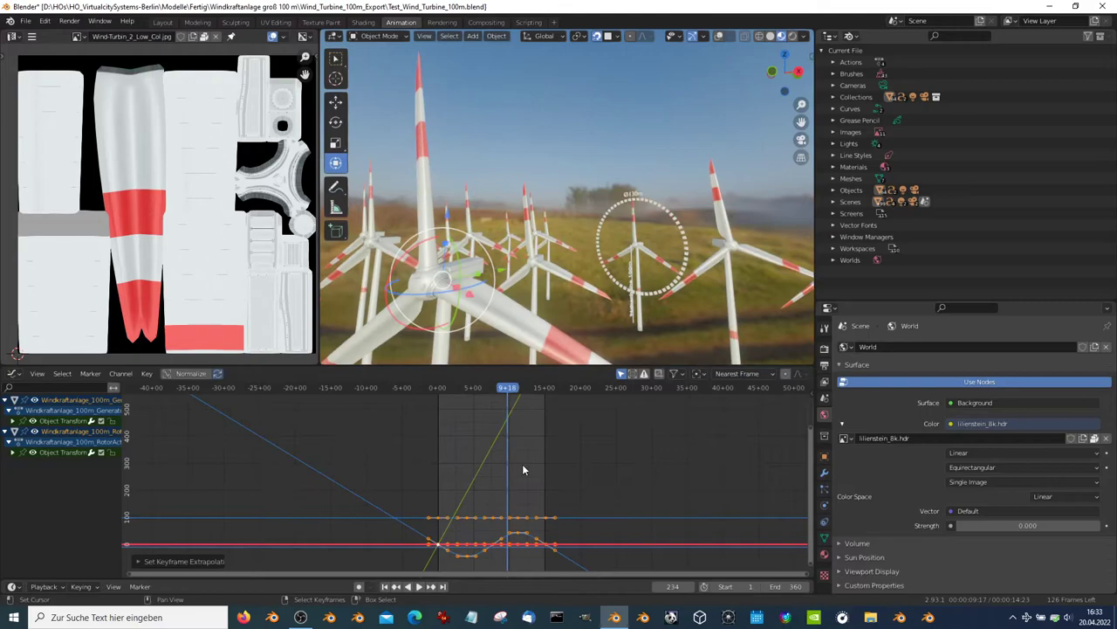
left_click(630, 462)
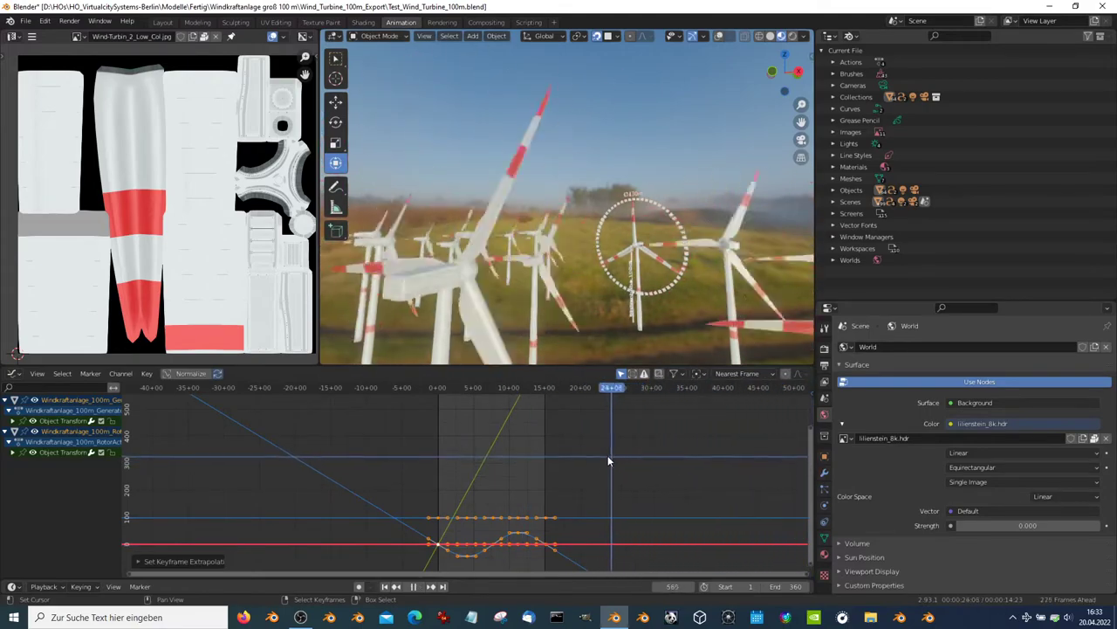
left_click_drag(488, 451, 604, 451)
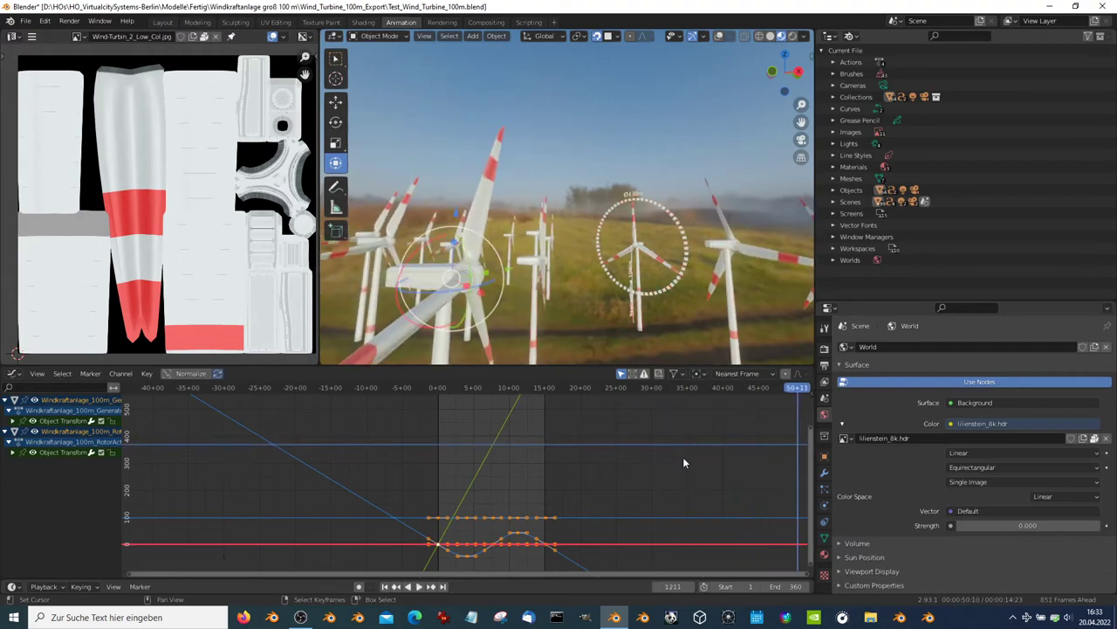
scroll(684, 463, "down", 2)
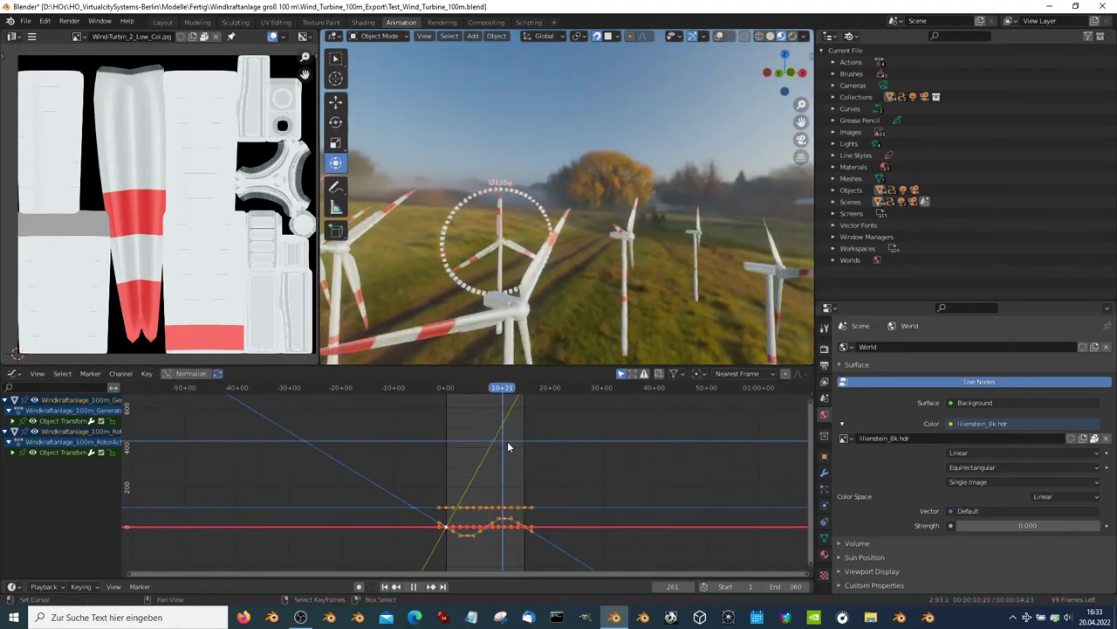
key("space")
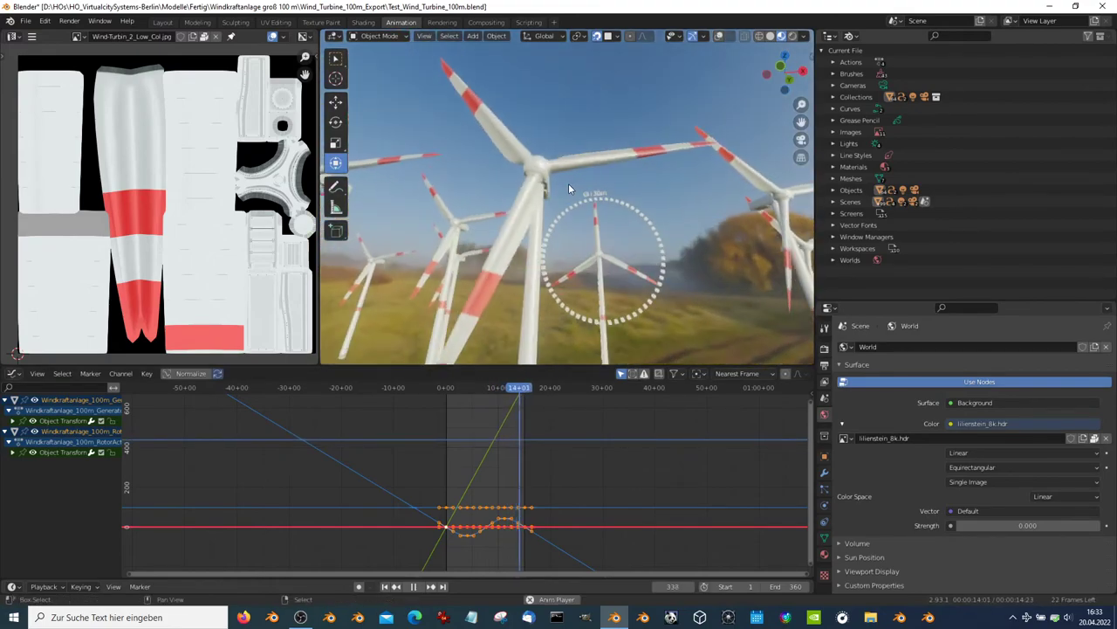